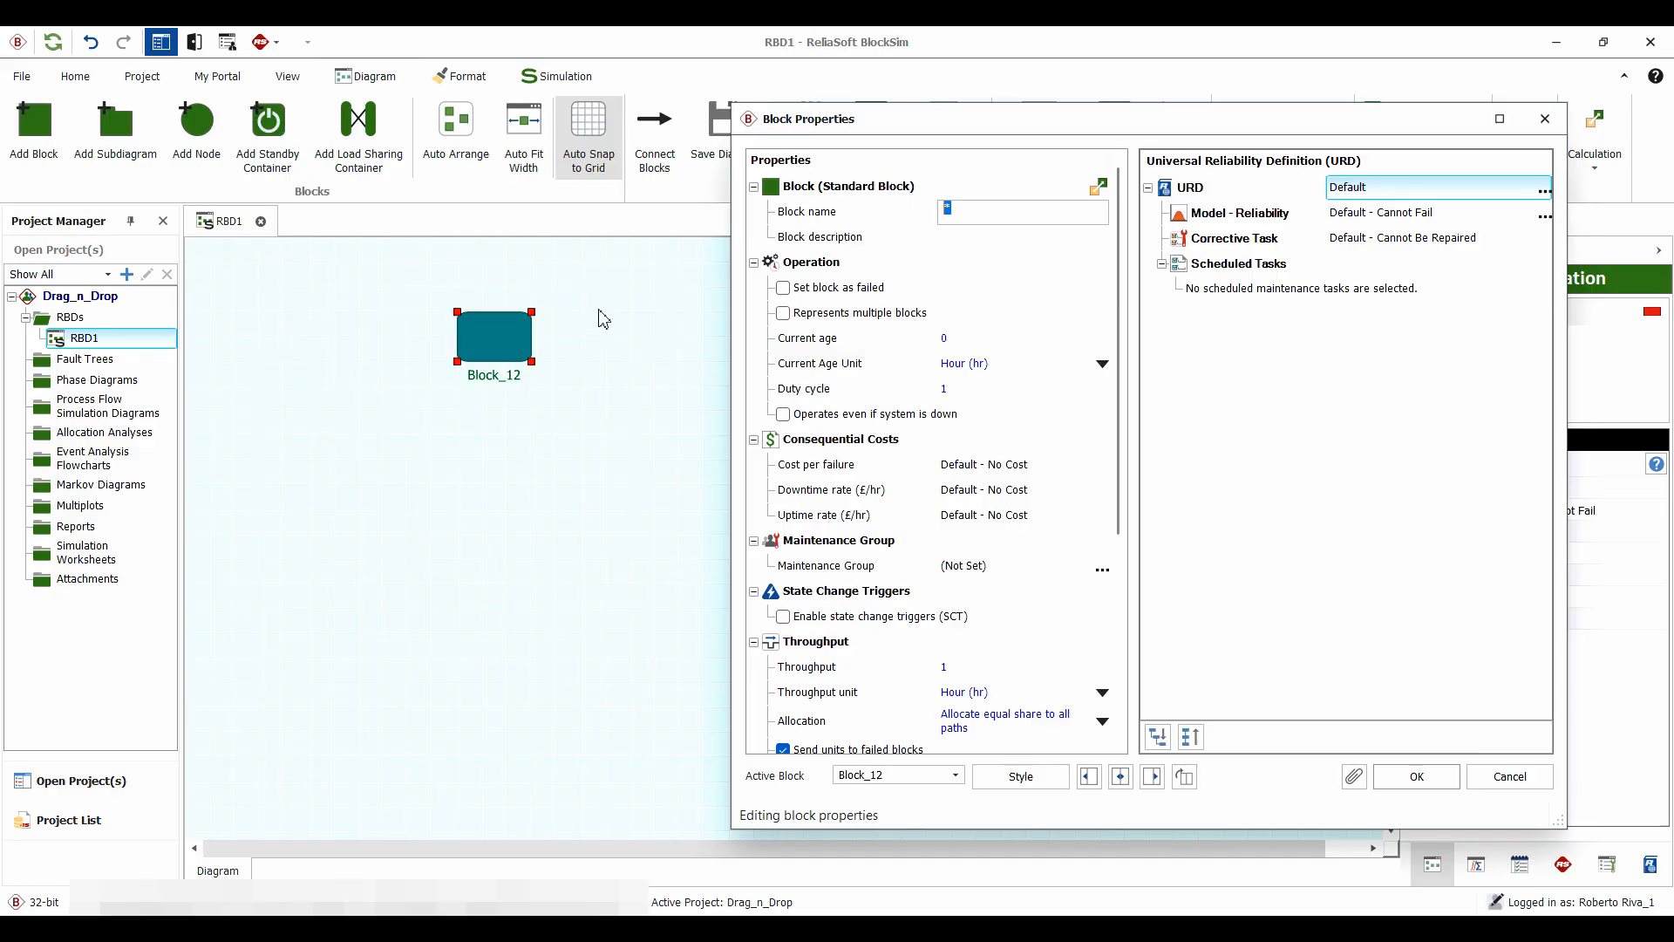
Step: Close the block's properties and delete Block_12 from the RBD1 diagram
click(1545, 118)
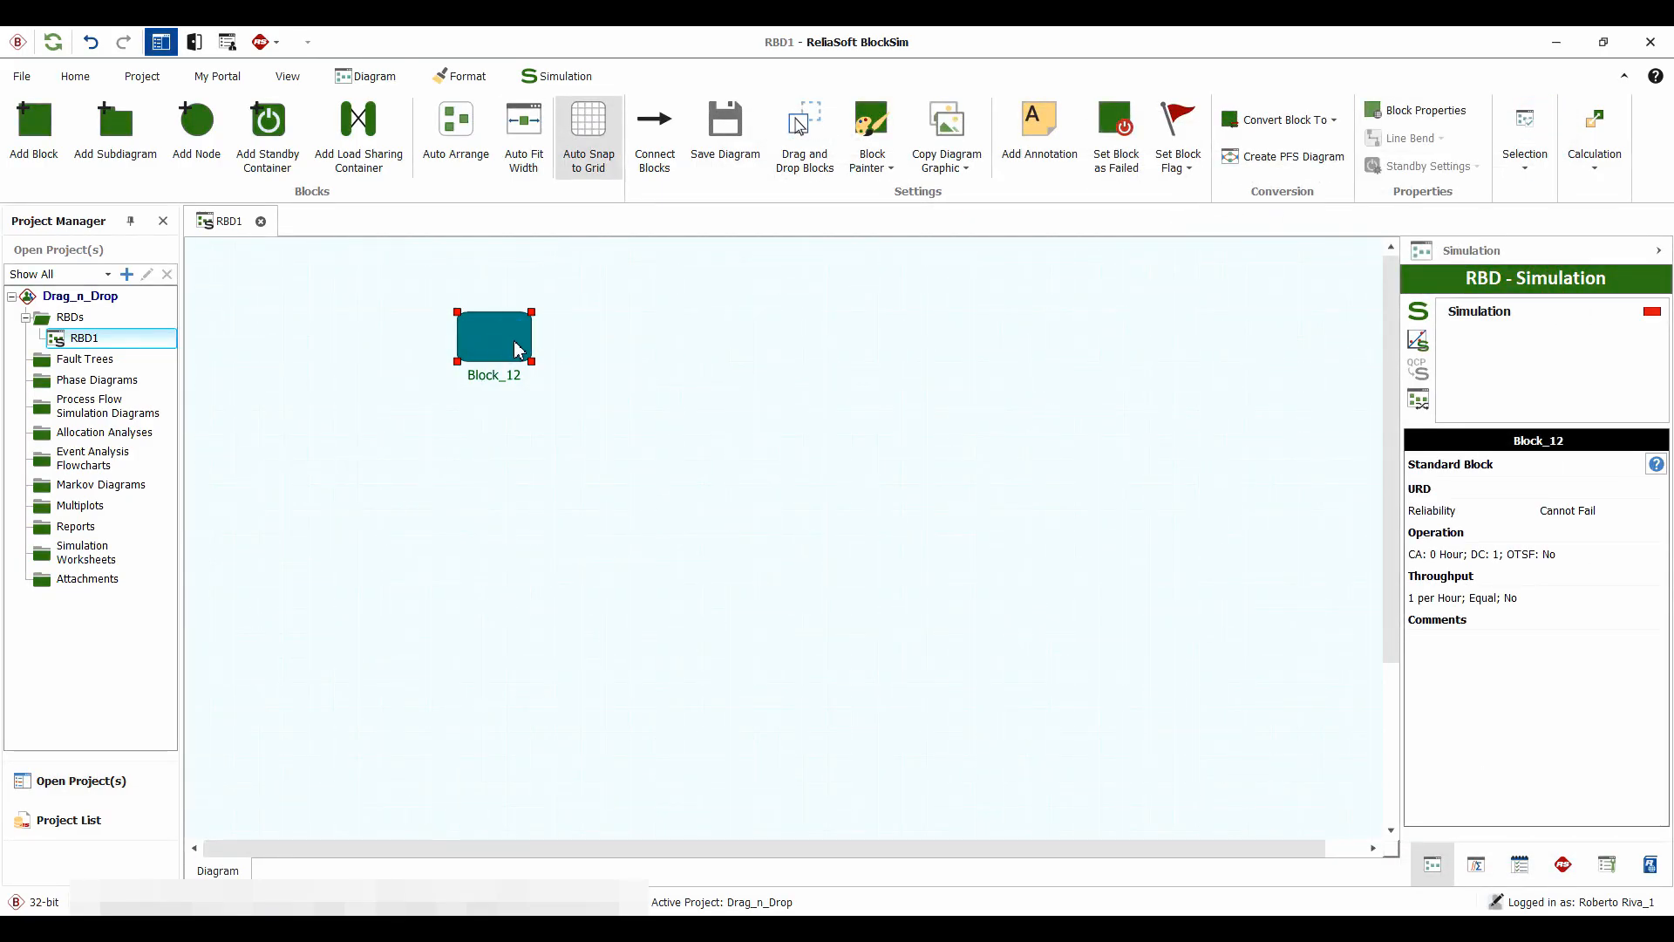
key(Delete)
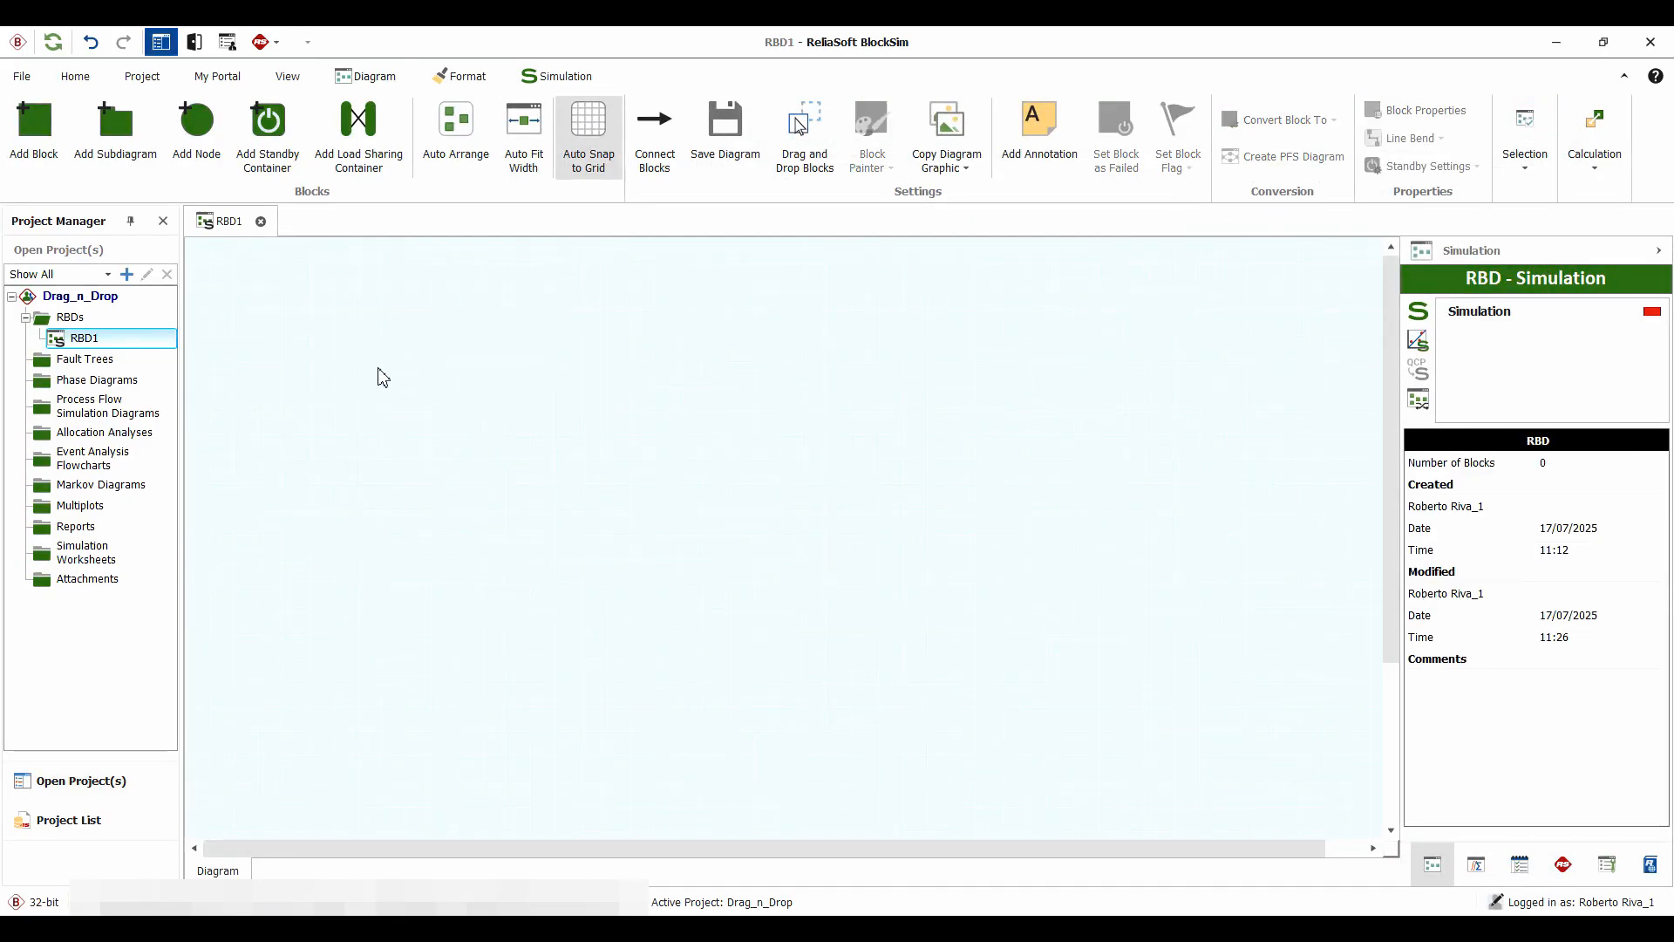
Step: Open the Resource Manager and start a new universal reliability definition named "Bearing"
click(73, 76)
click(635, 165)
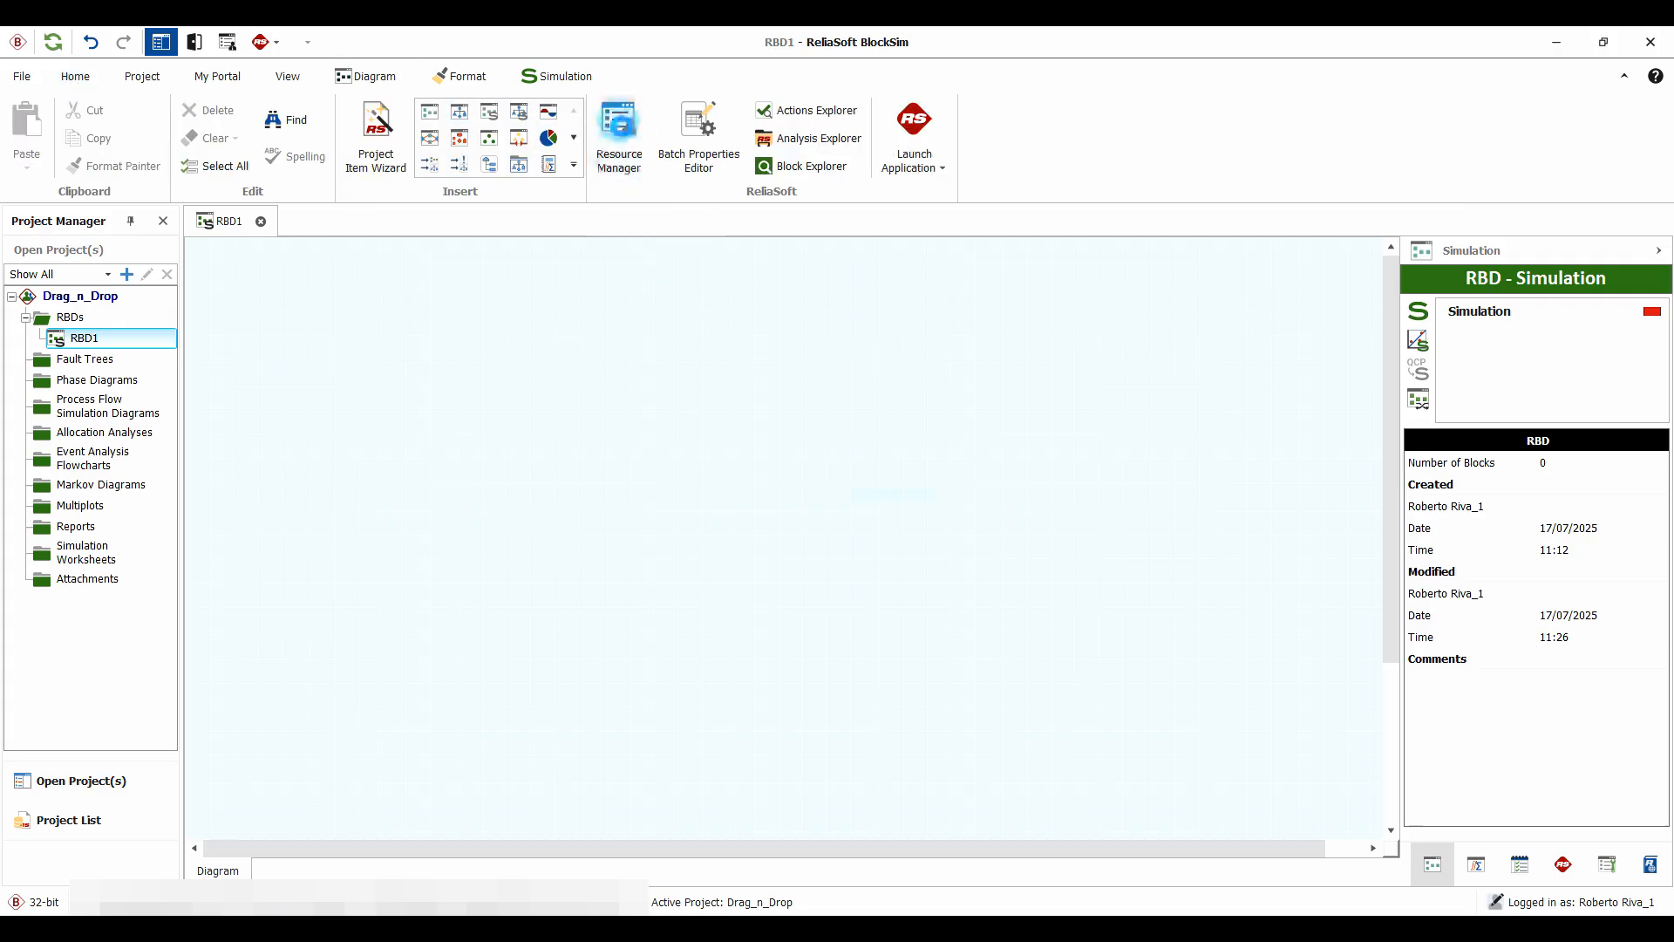
drag(639, 238, 770, 168)
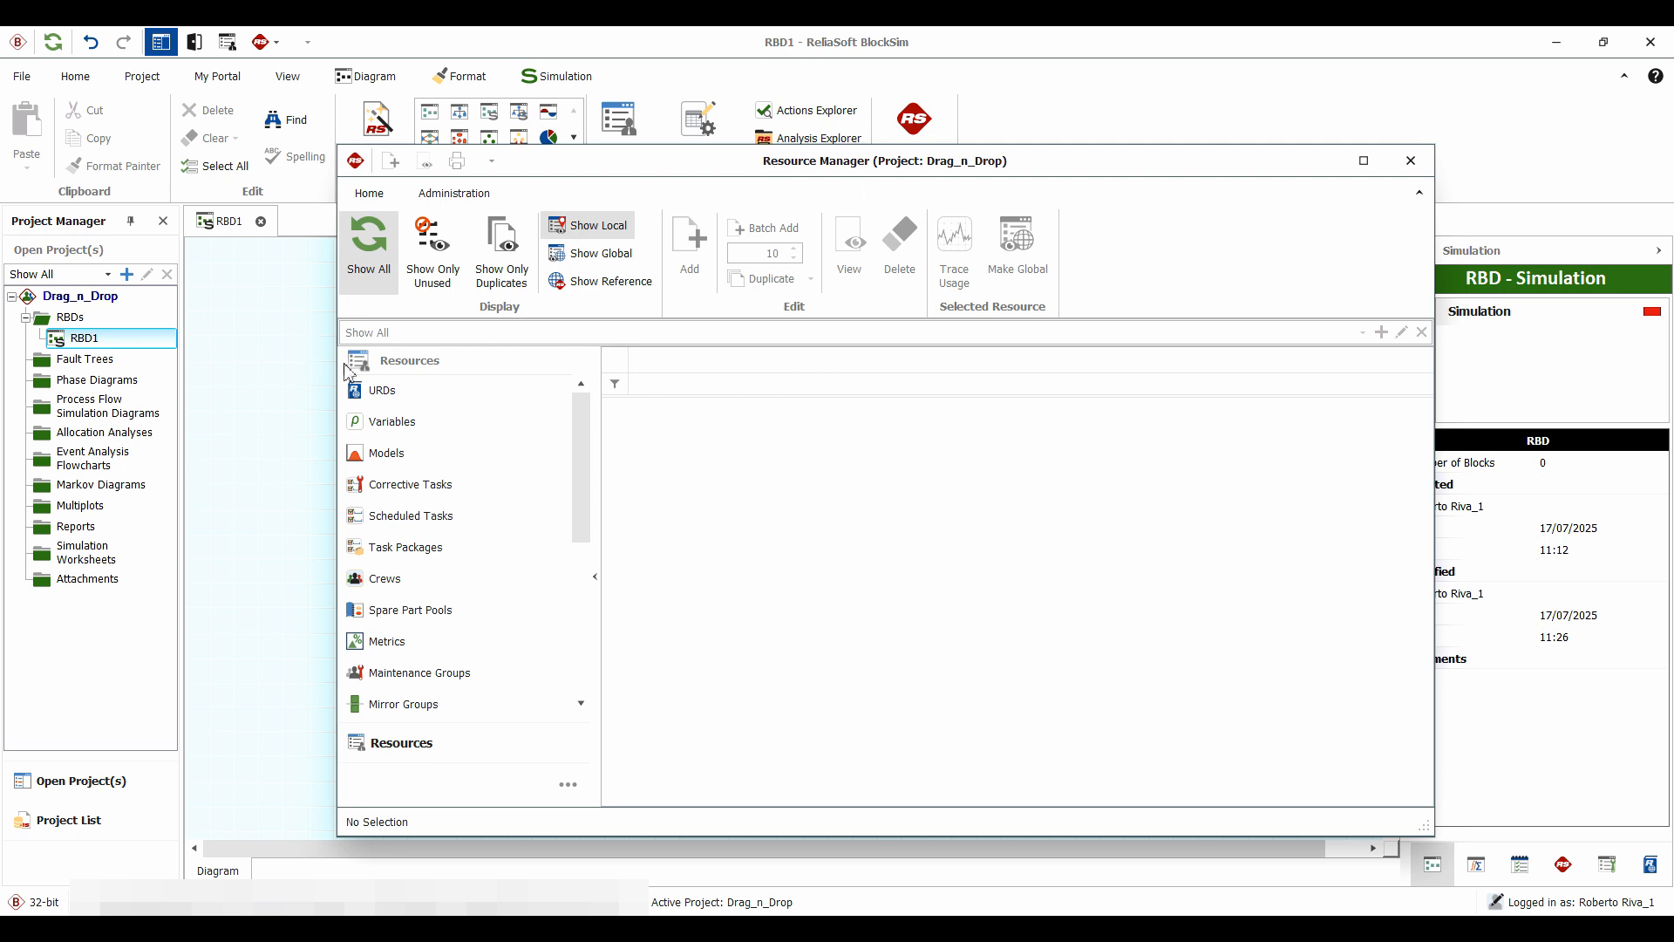
click(384, 390)
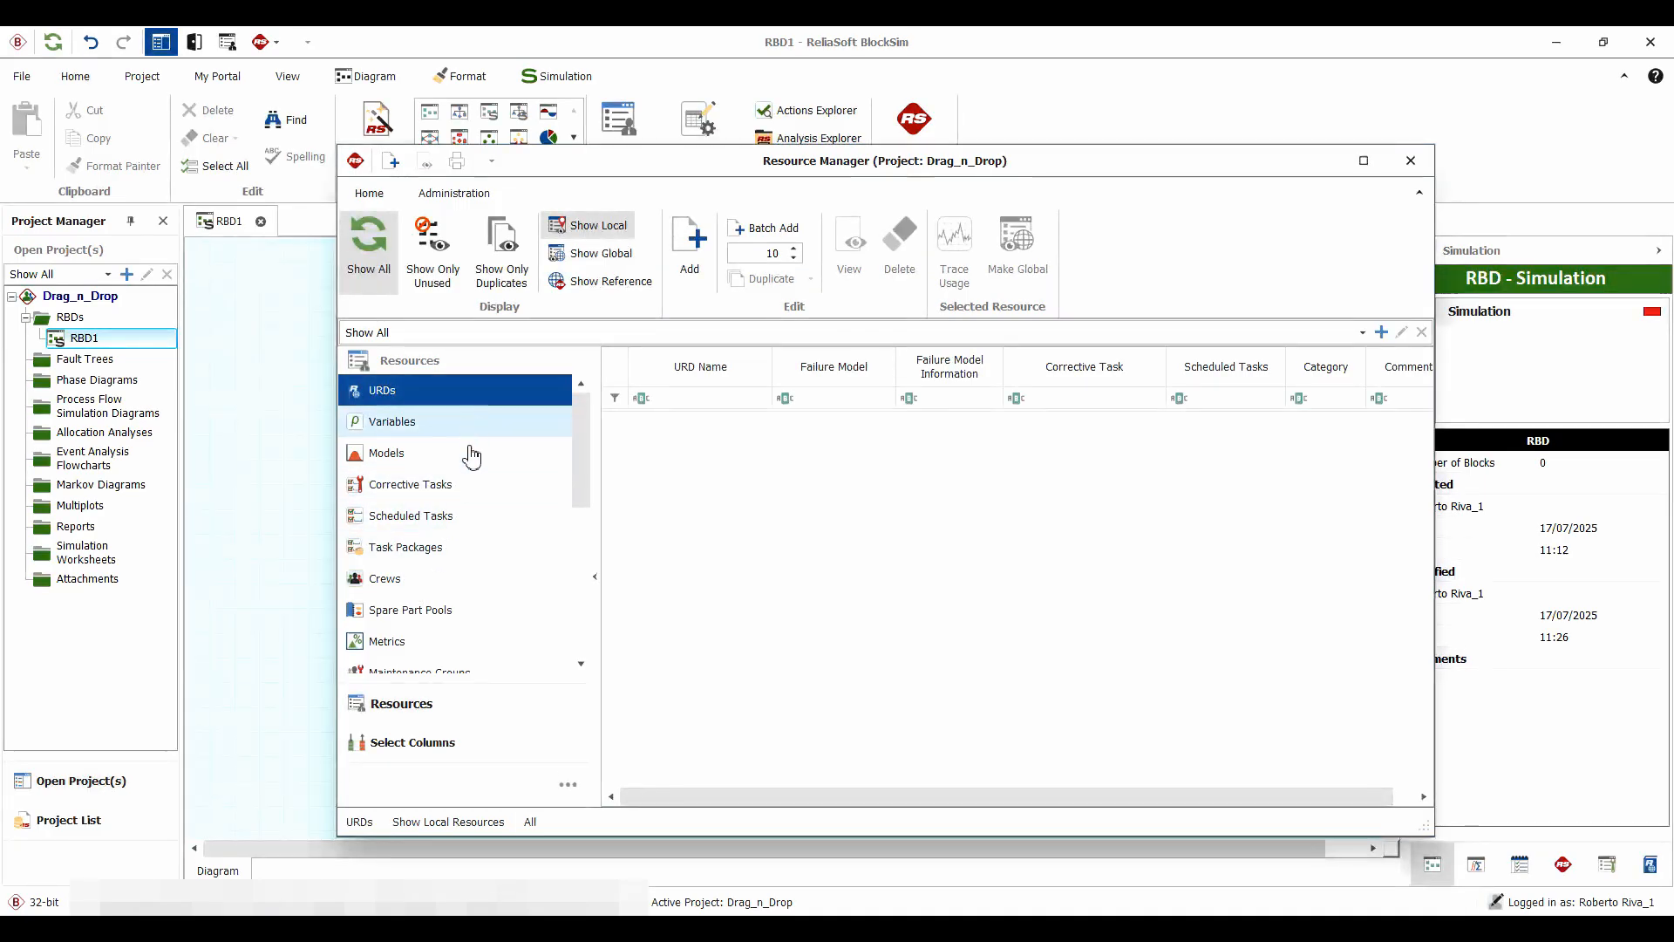
click(689, 248)
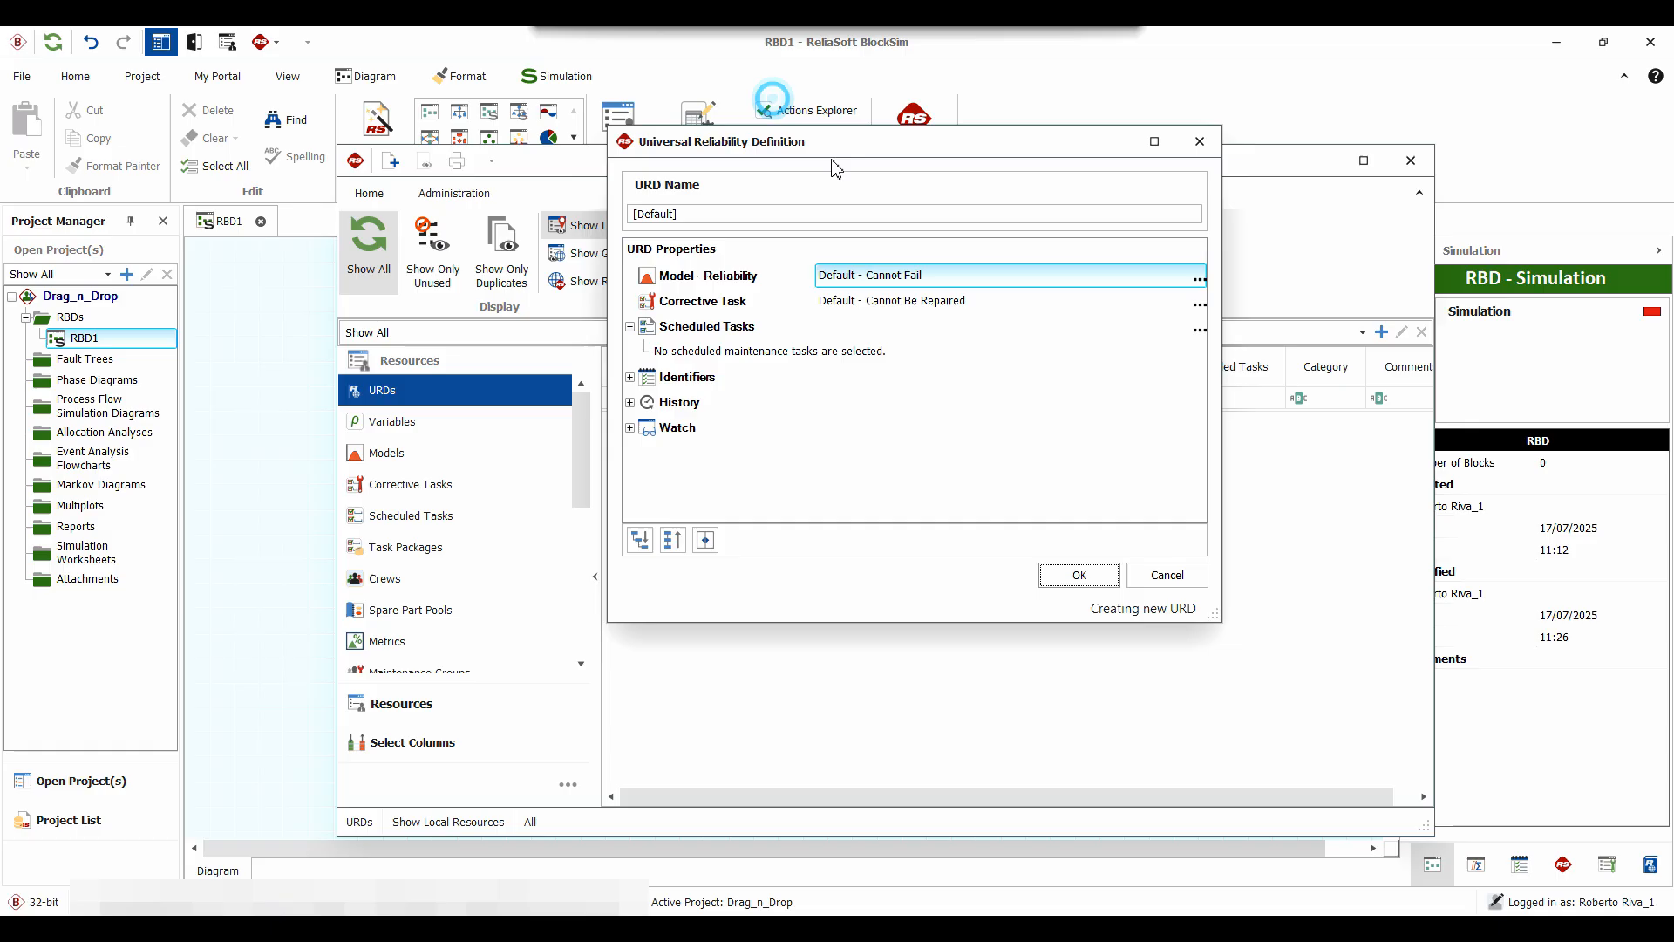
double_click(721, 283)
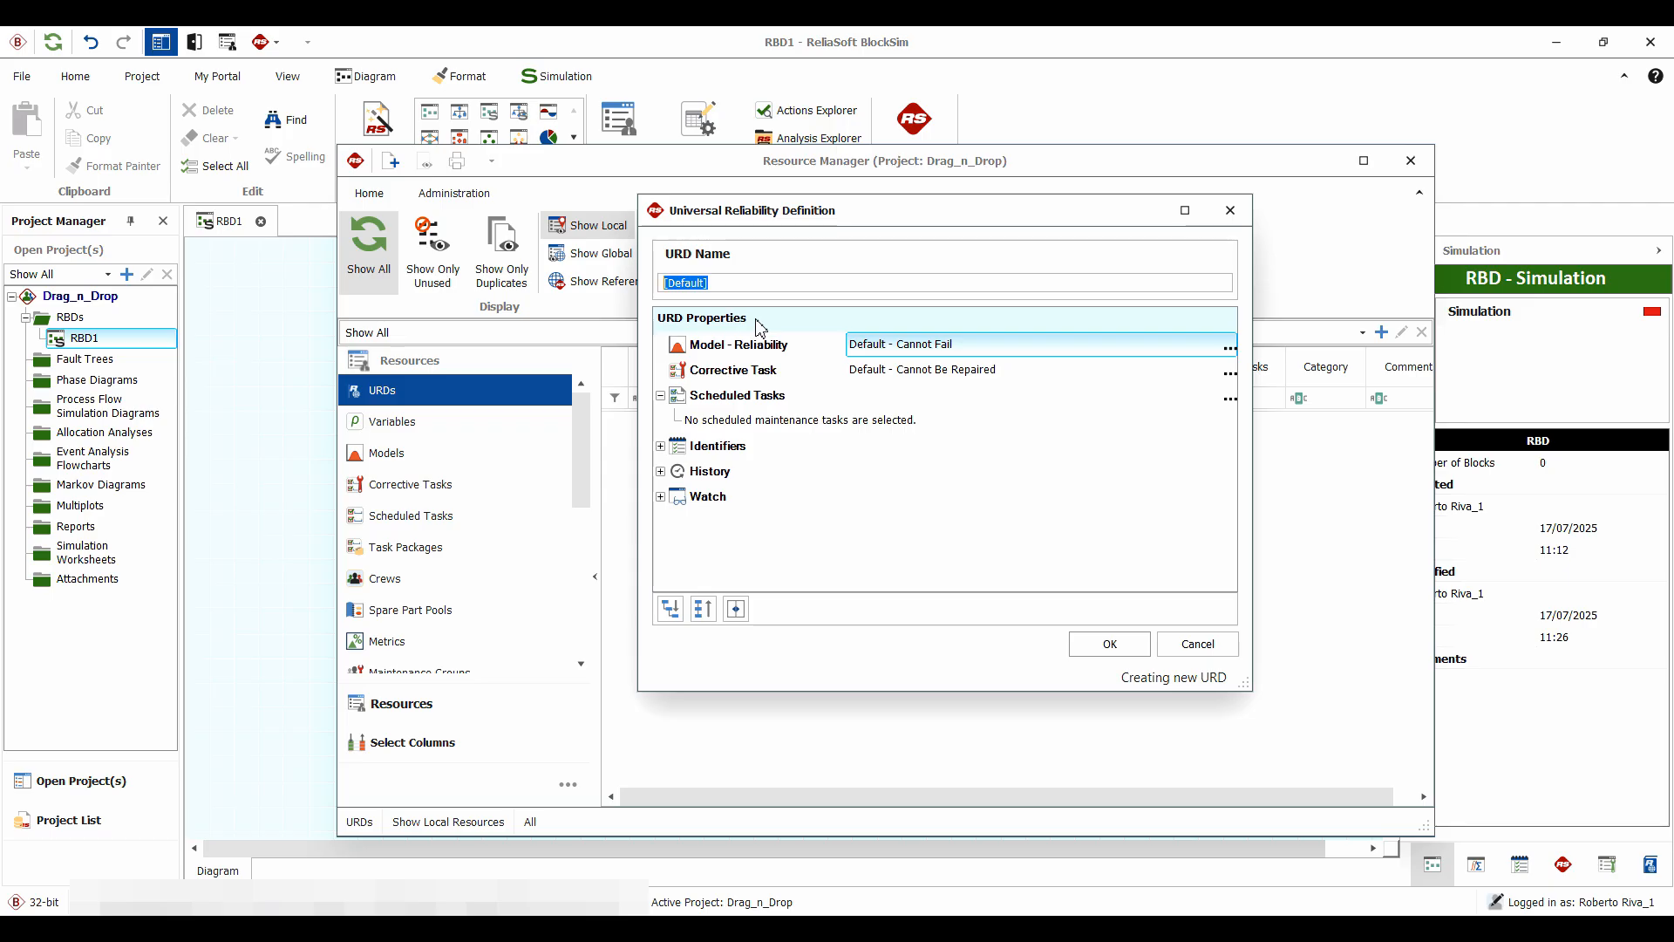
text(Bearing)
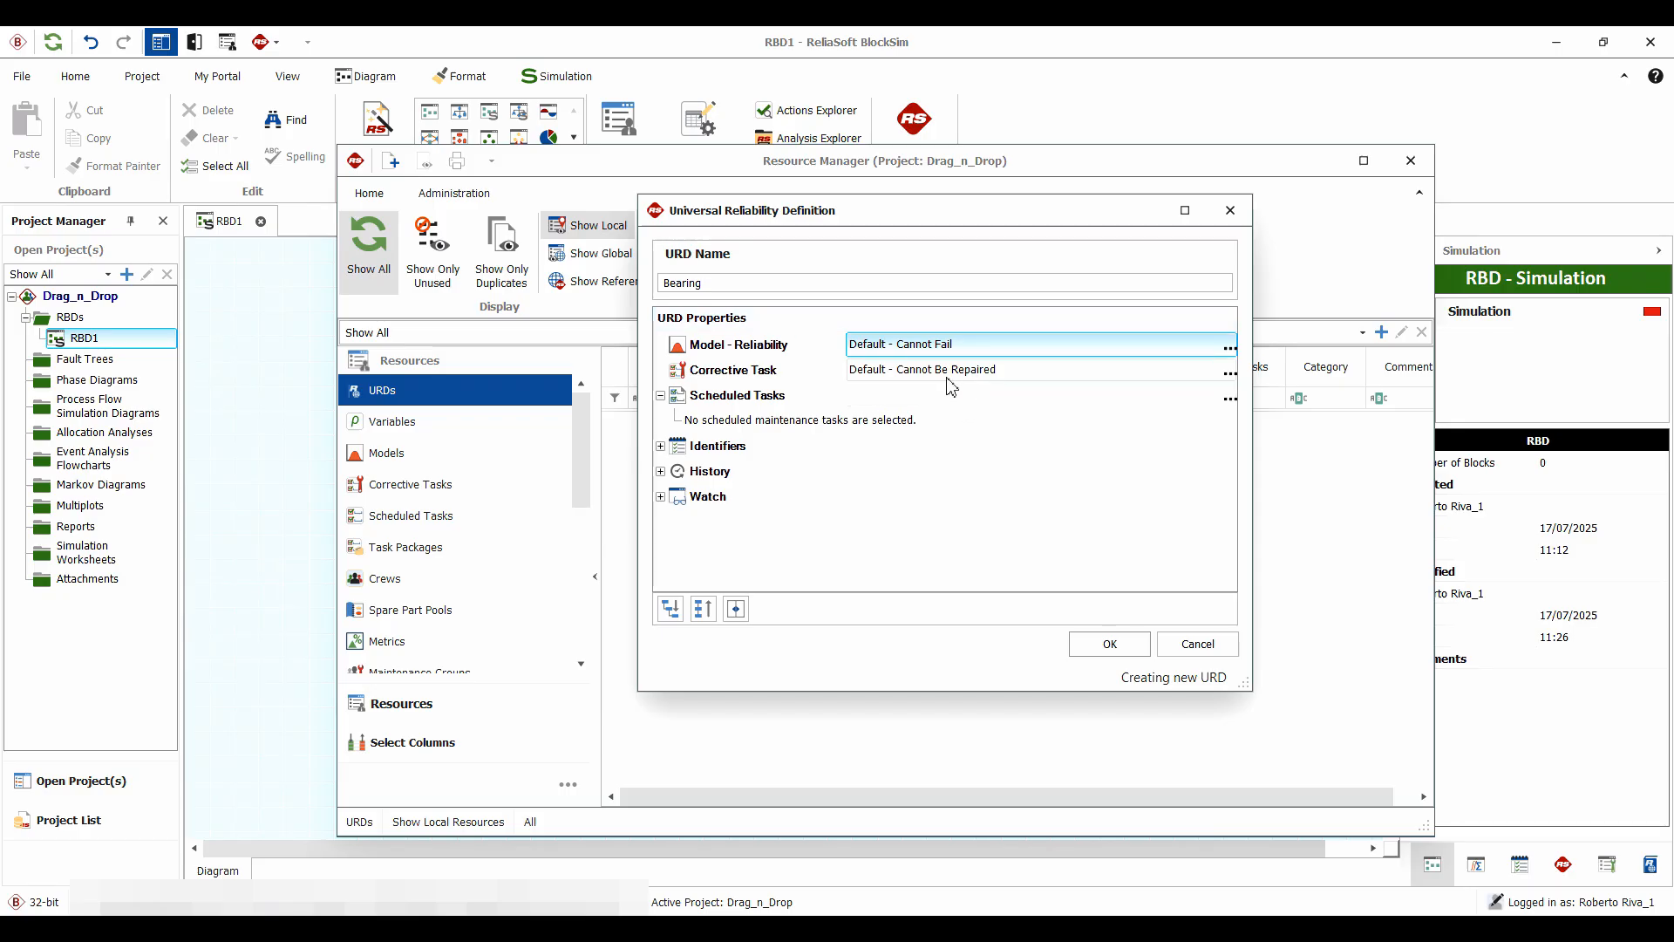
Step: Give the Bearing URD a 2P-Weibull reliability model named "Bearing FD" with Beta 3.2 and Eta 26250 hours
click(898, 348)
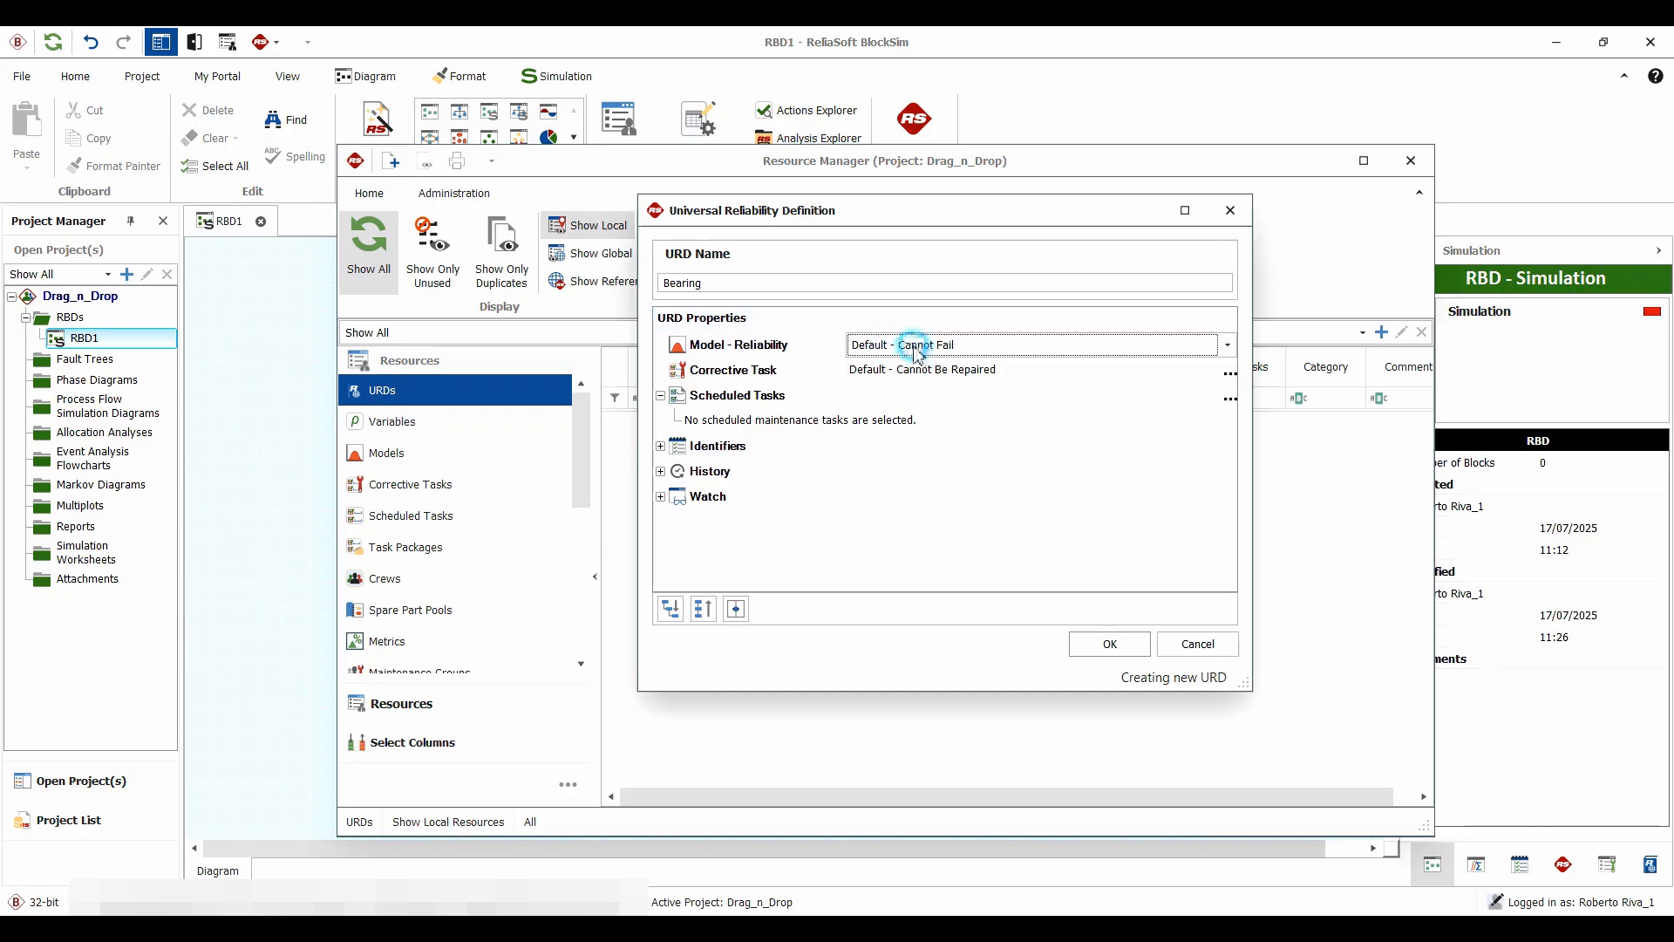
click(914, 347)
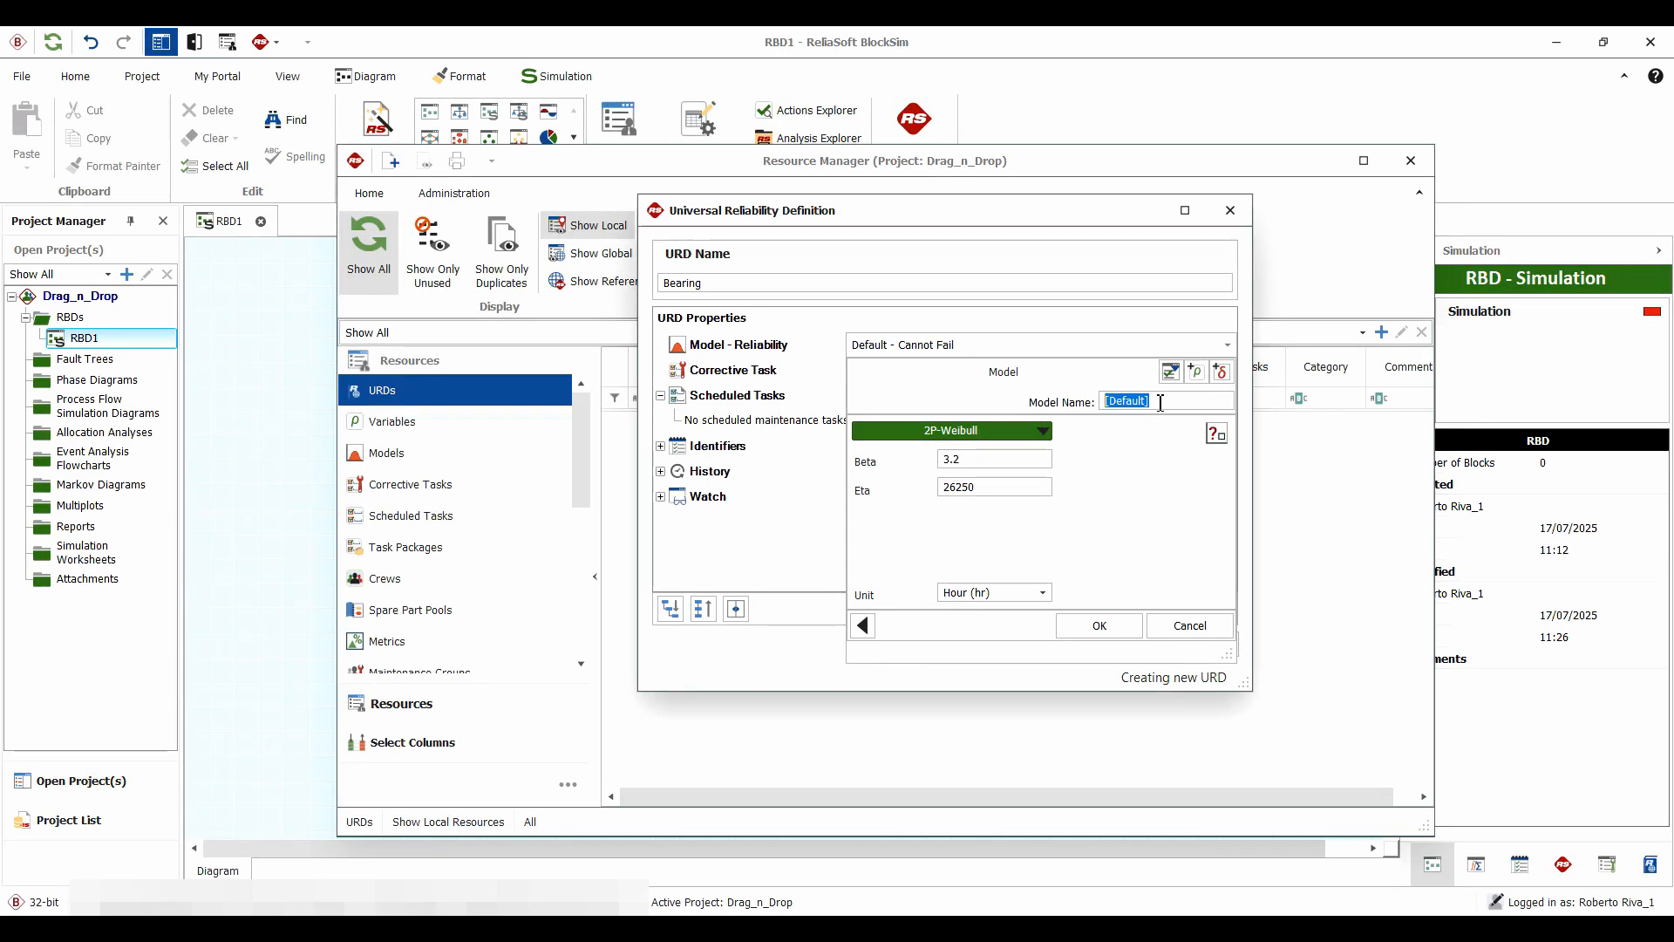
key(BackSpace)
text(Bearing )
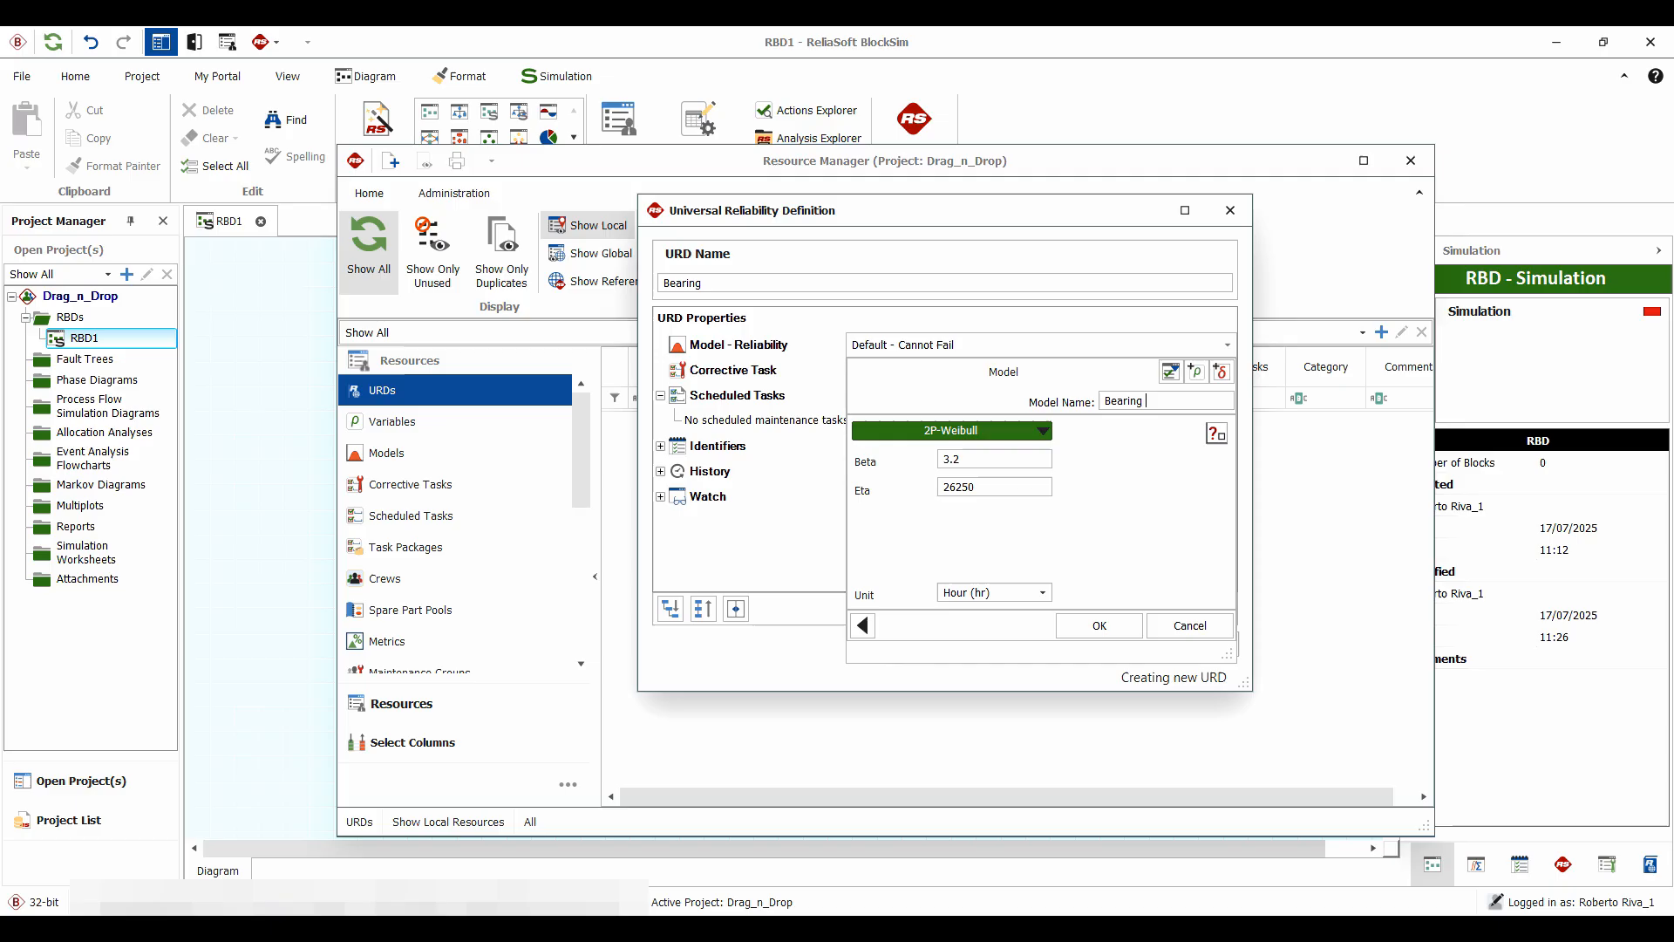
text(FD)
click(1104, 626)
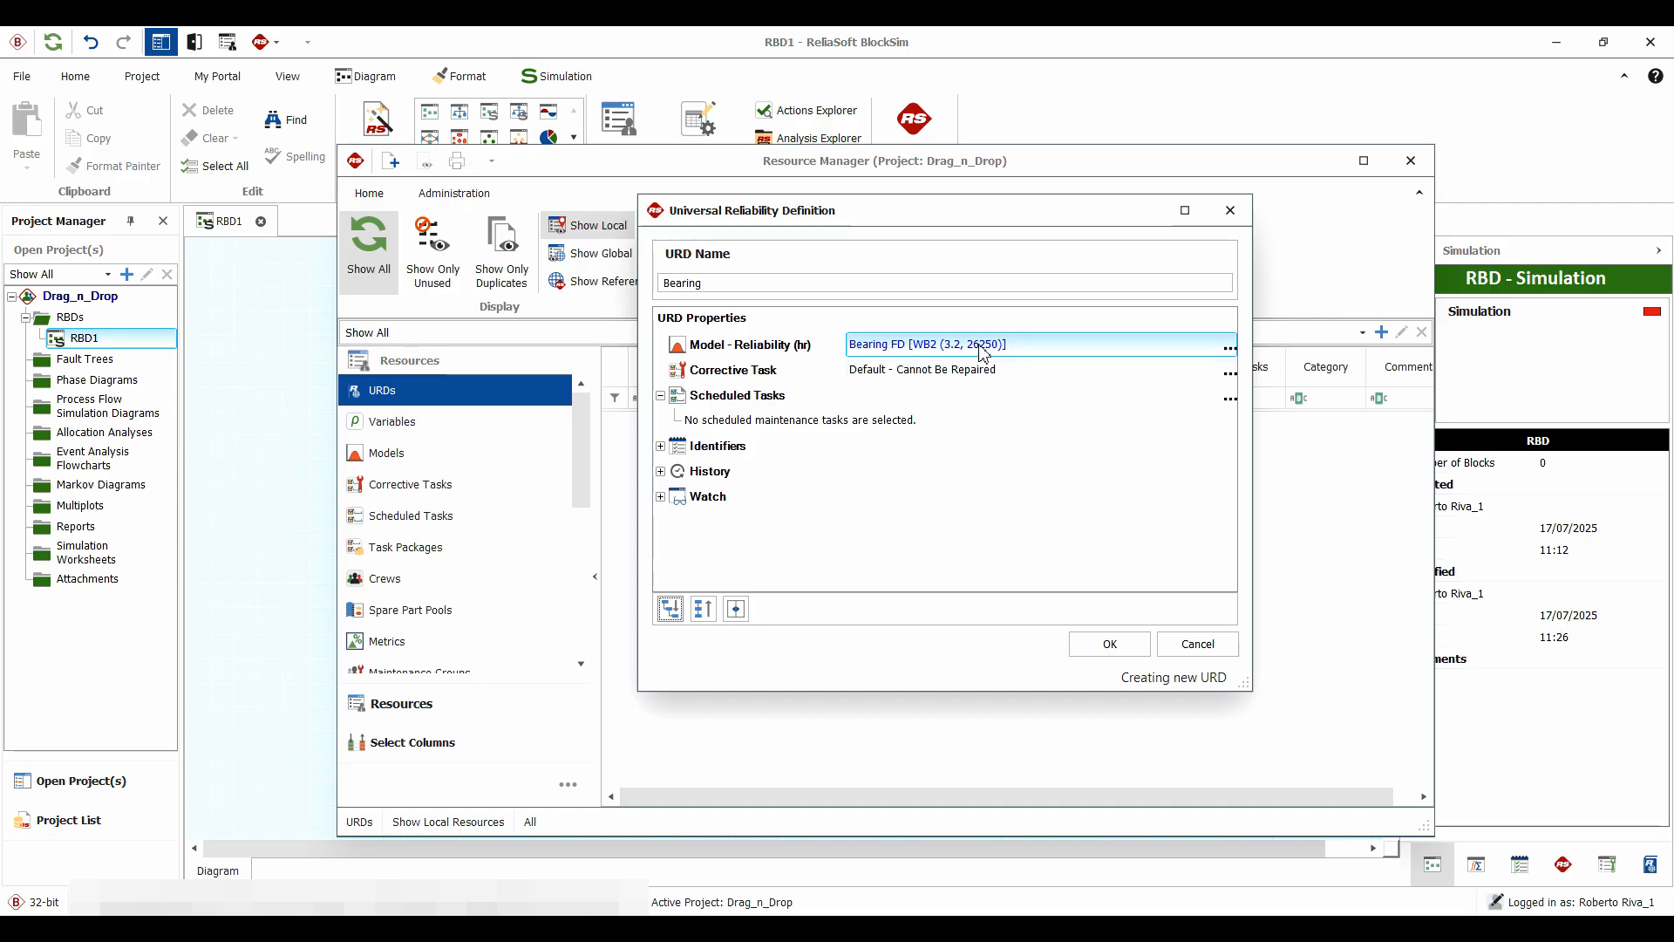
Step: Add a new corrective task to the Bearing URD and name it "Bearing Repair"
click(929, 370)
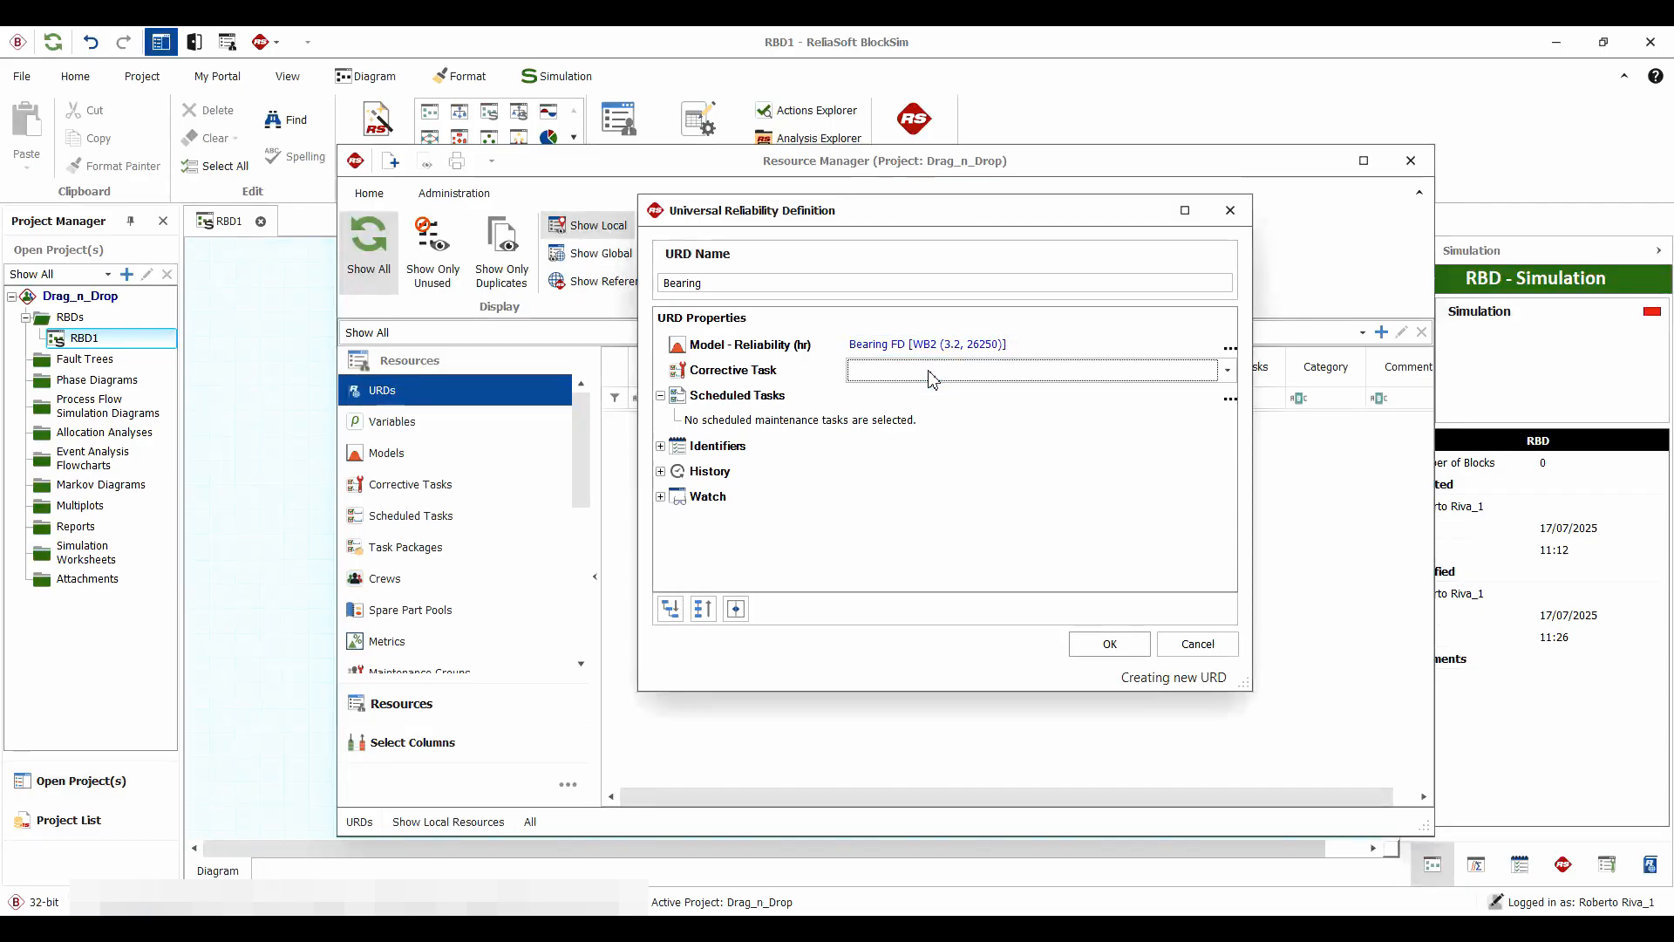
click(1227, 371)
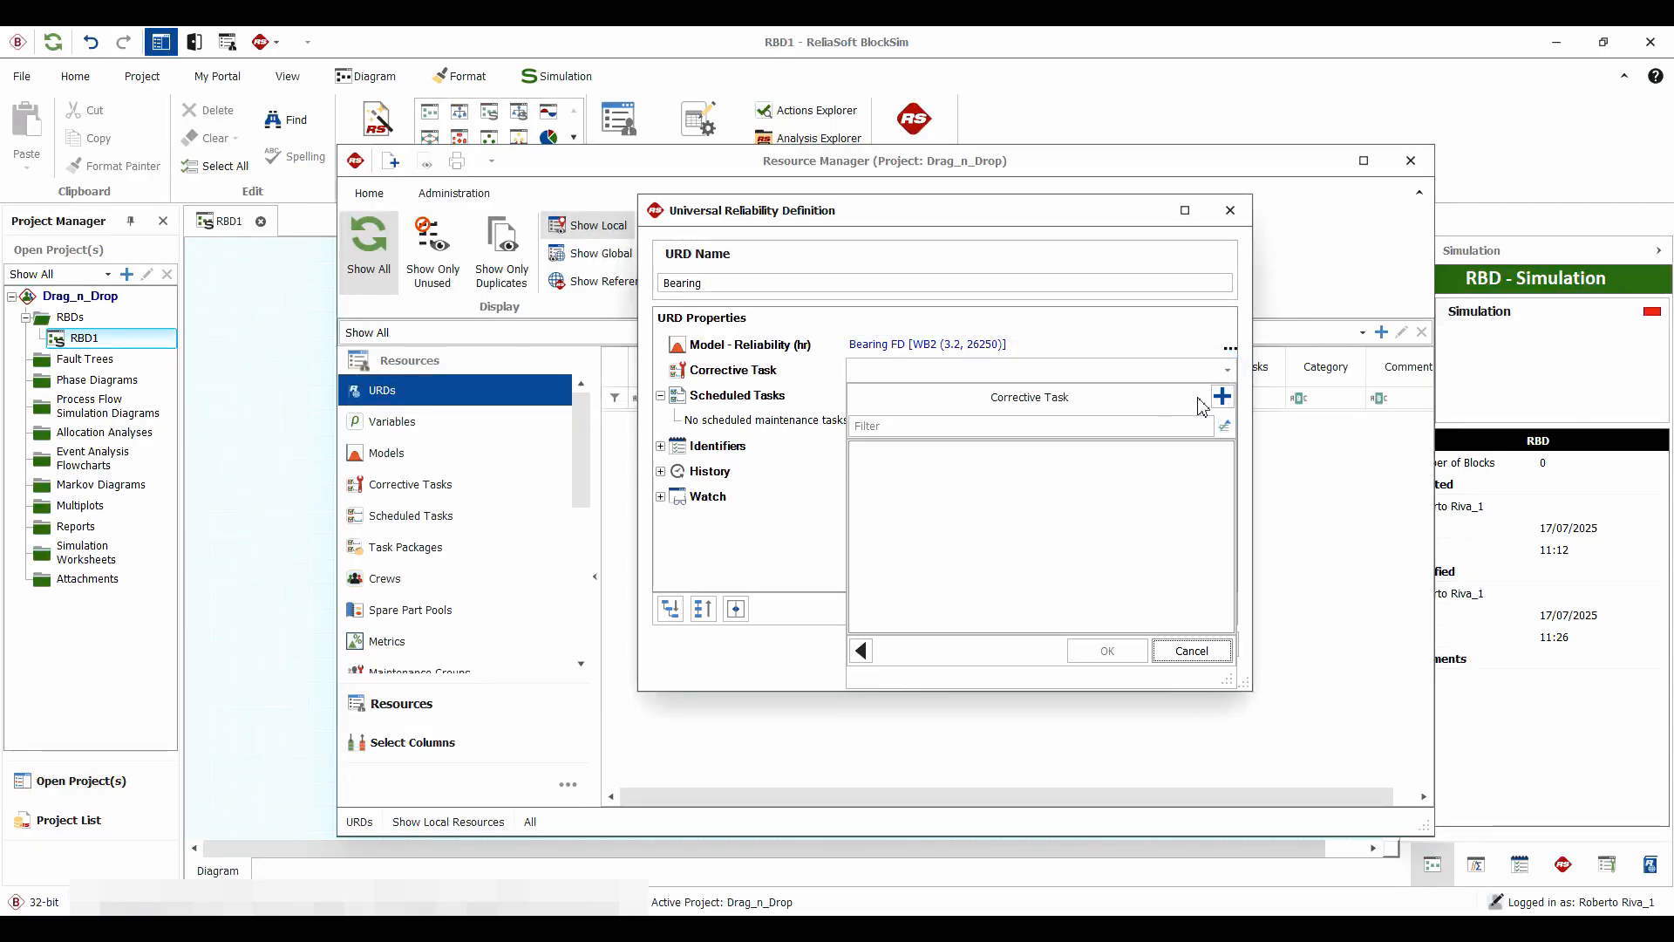
click(1222, 397)
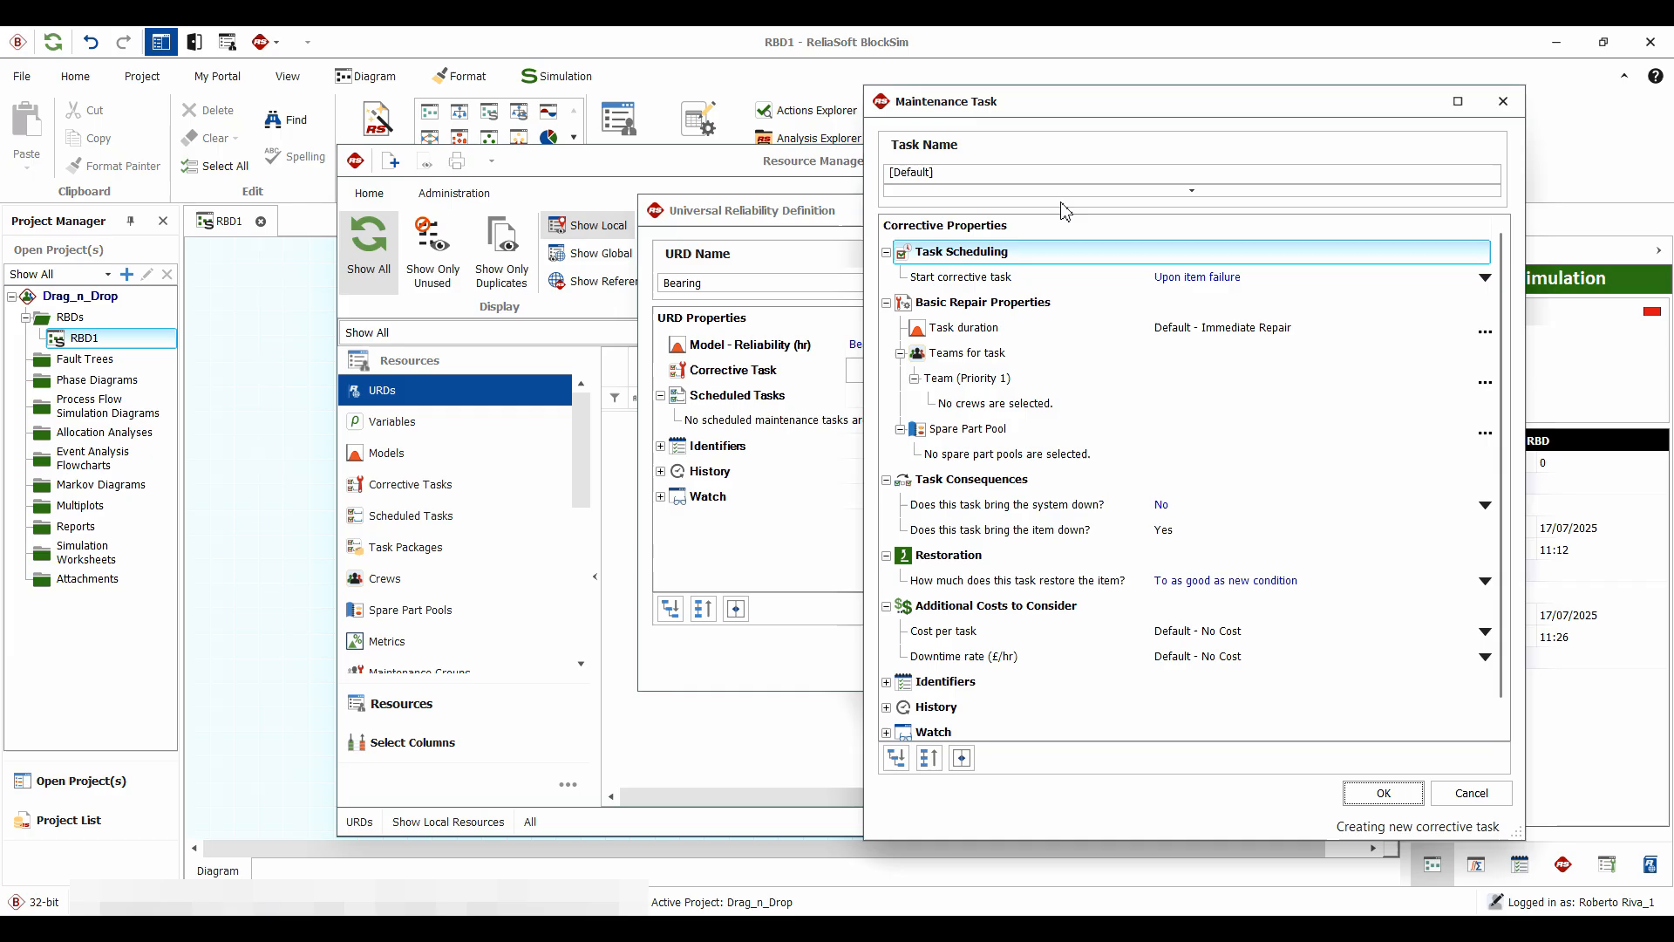
click(962, 173)
drag(962, 175, 857, 182)
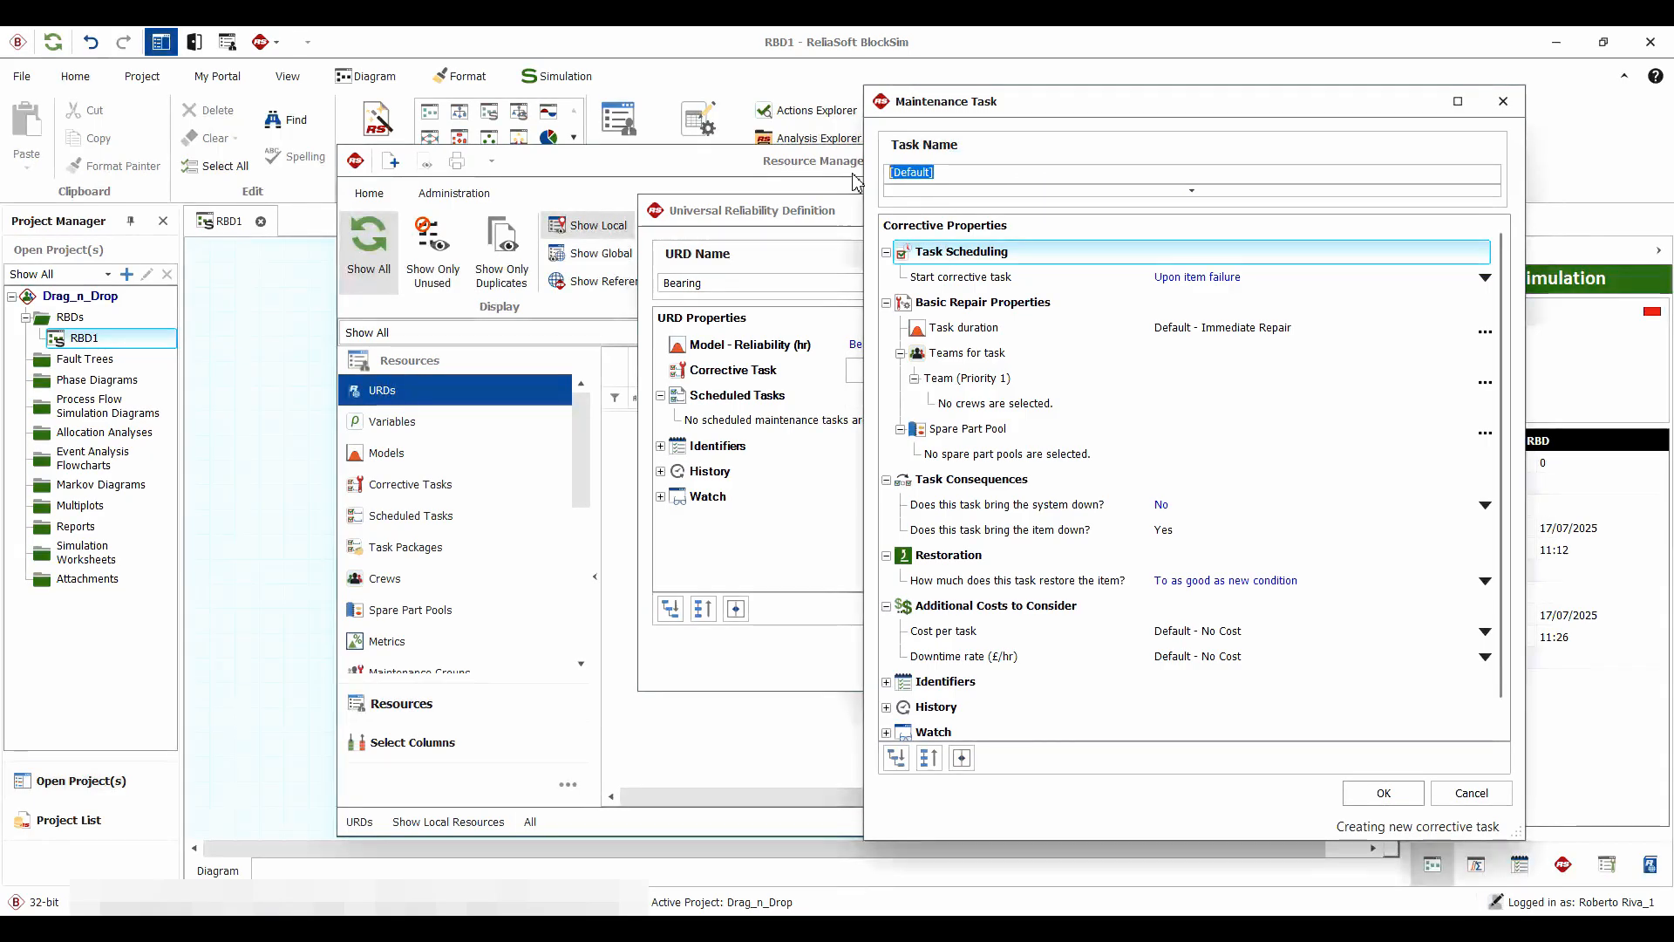
text(Re)
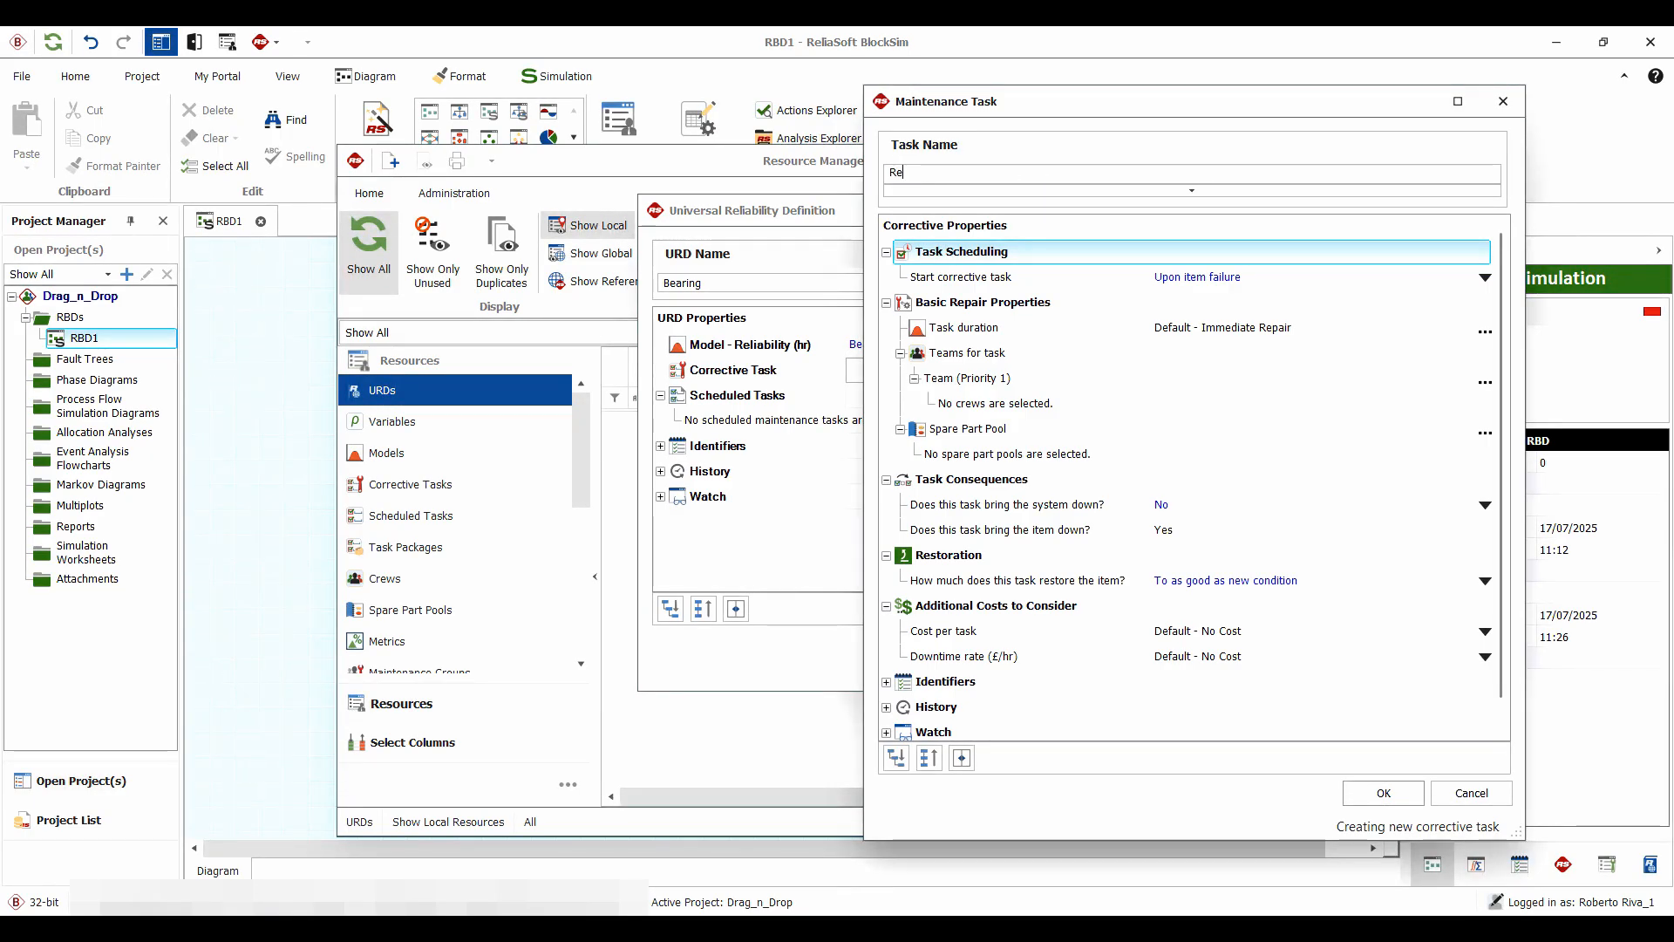
key(BackSpace)
key(BackSpace)
key(BackSpace)
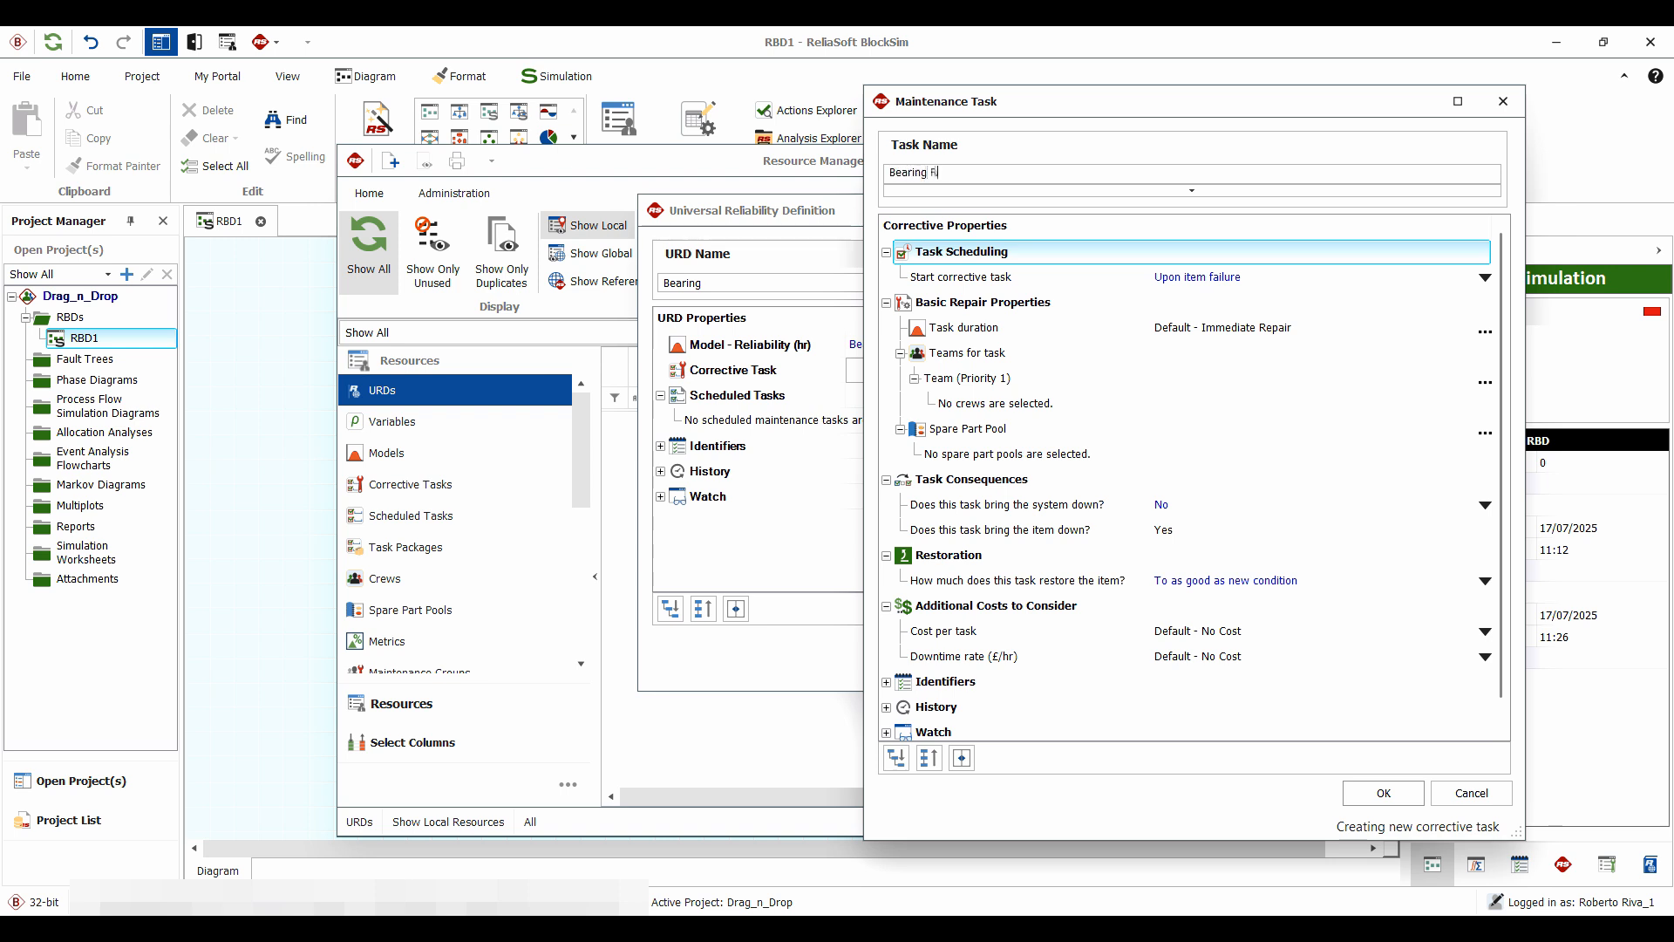
text(Bearing REp)
key(BackSpace)
key(BackSpace)
text(epair)
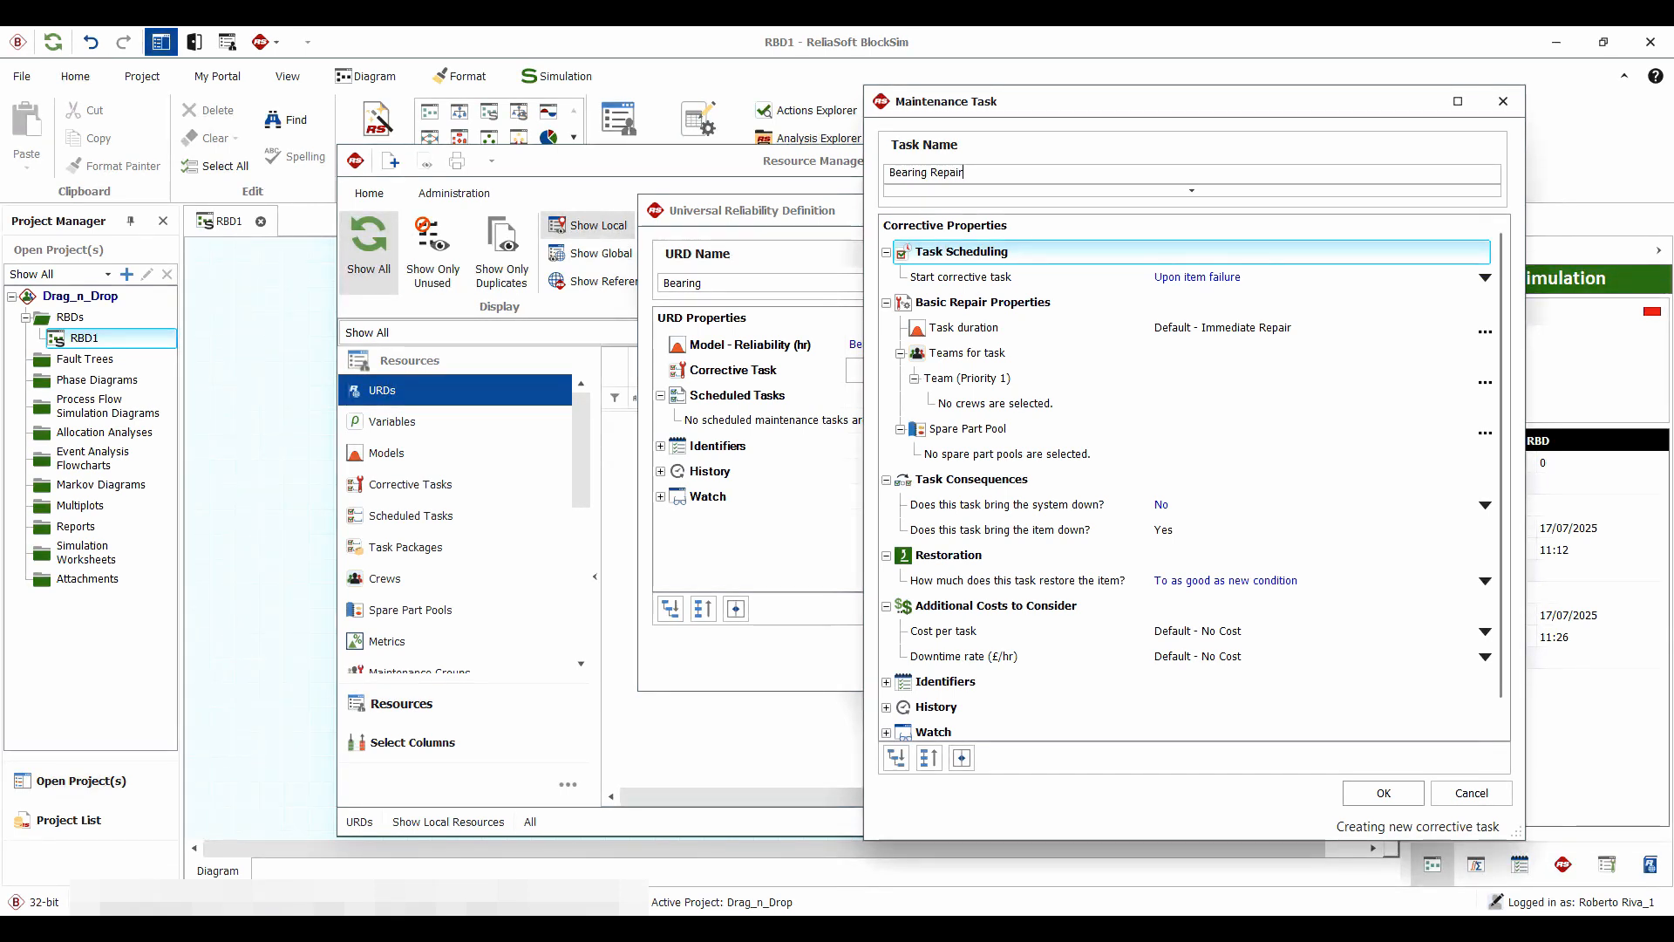
Step: Set the task duration to a 1P-Exponential model named "Bearing RD" with a mean time of 6 hours
click(1185, 279)
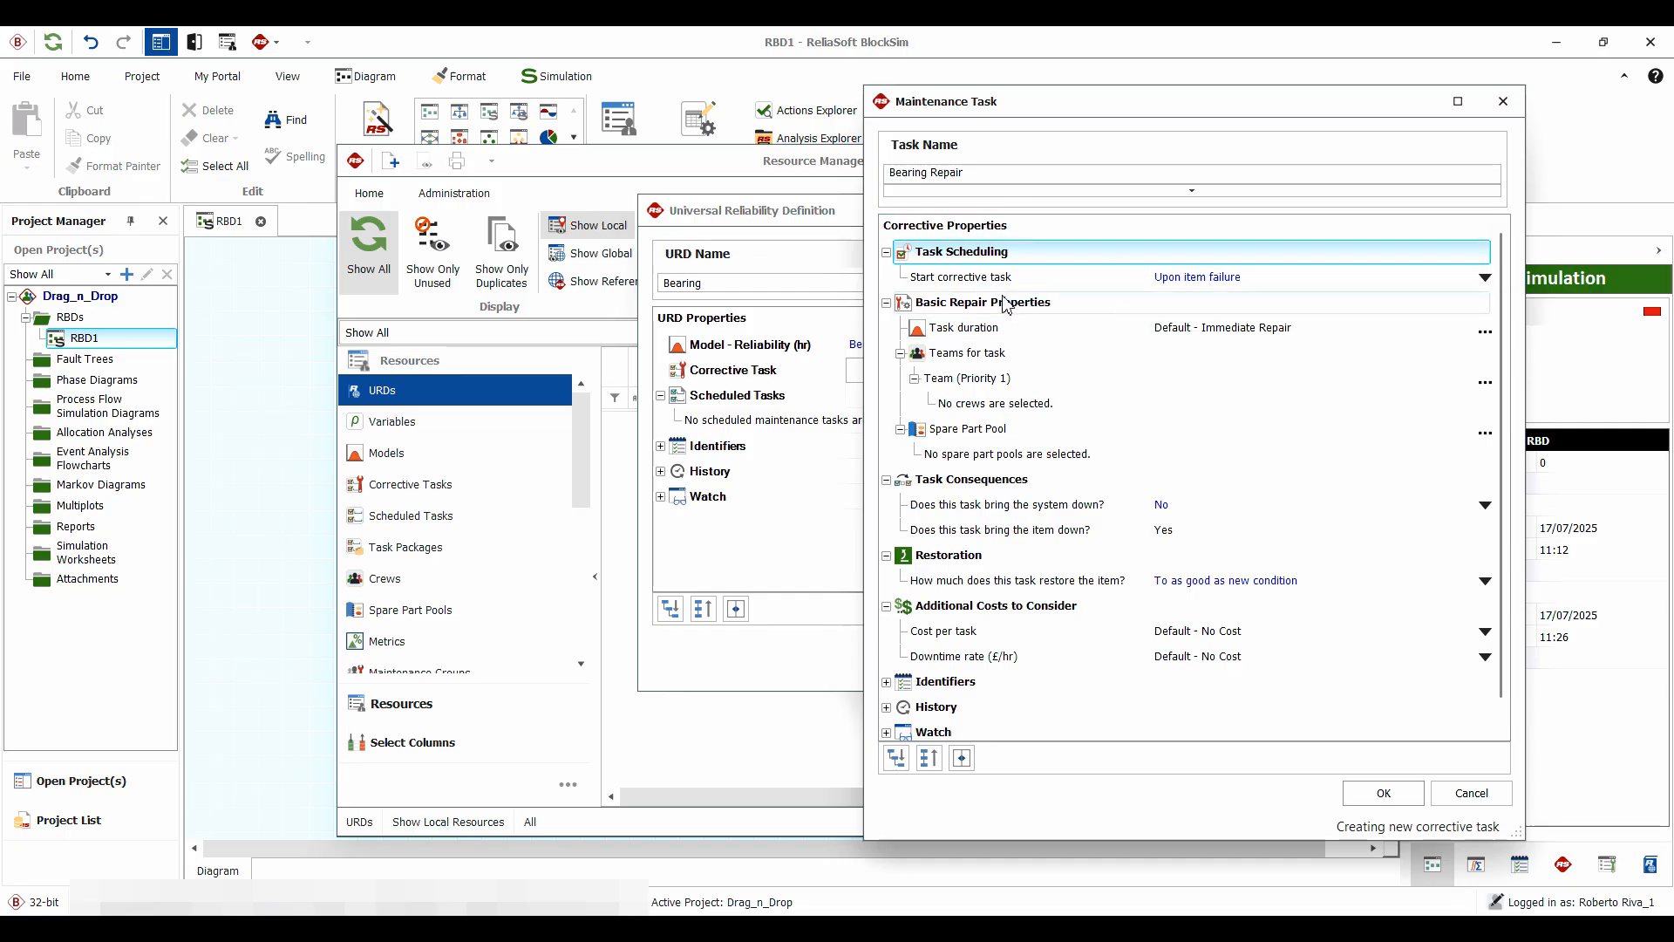
click(1216, 330)
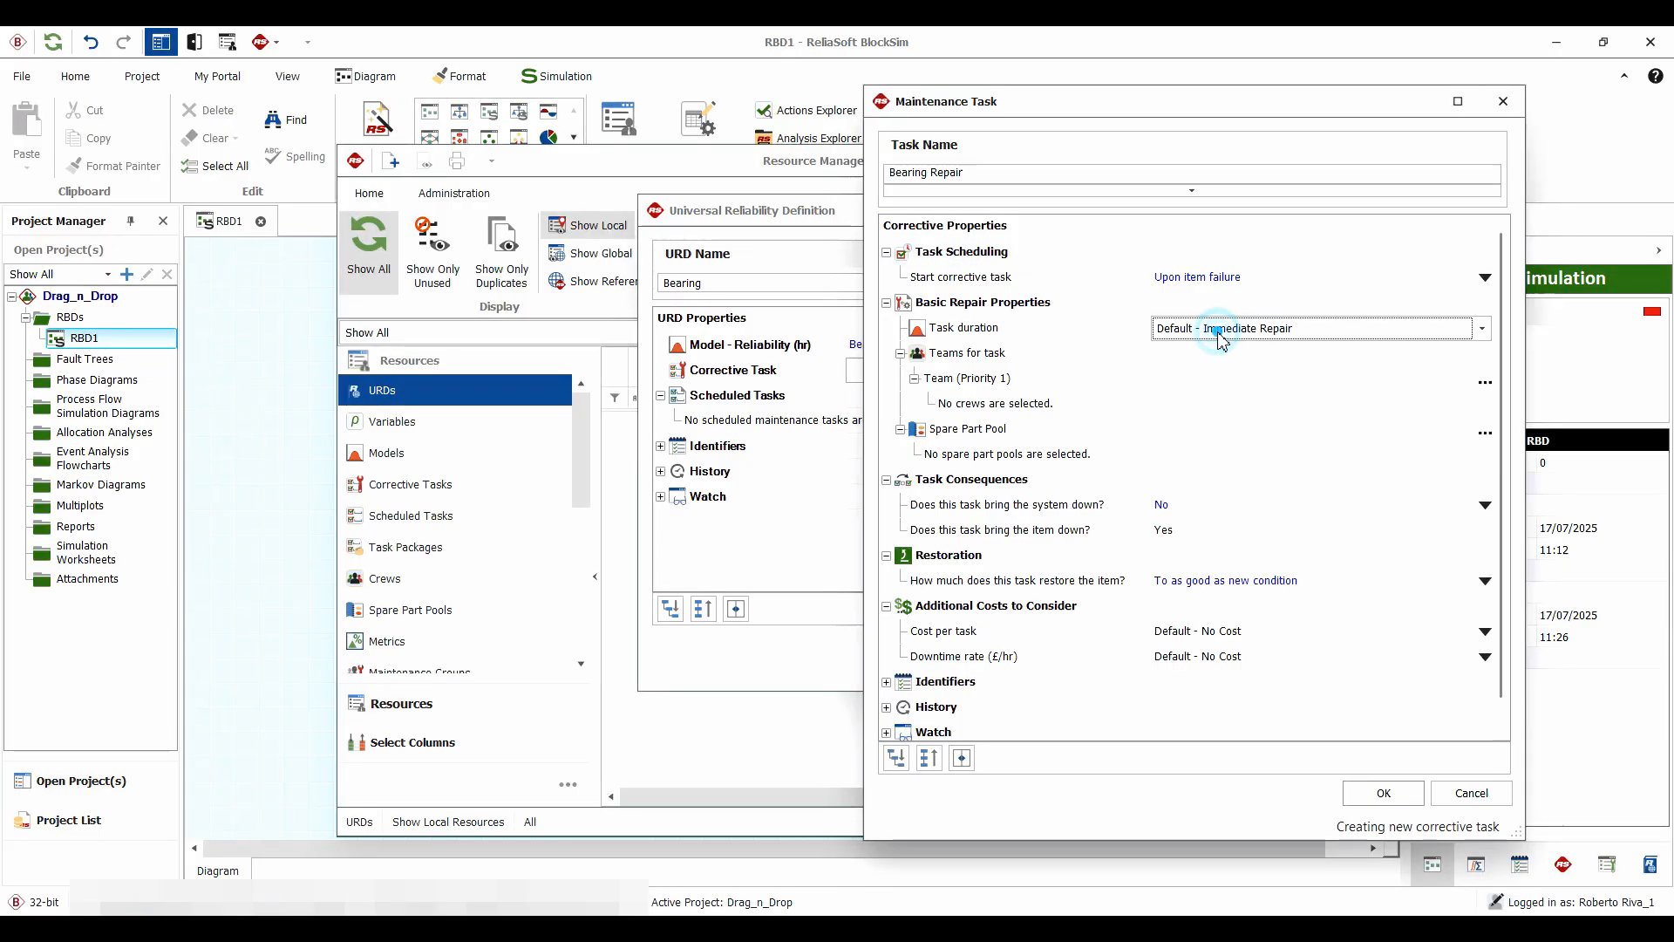
click(1483, 329)
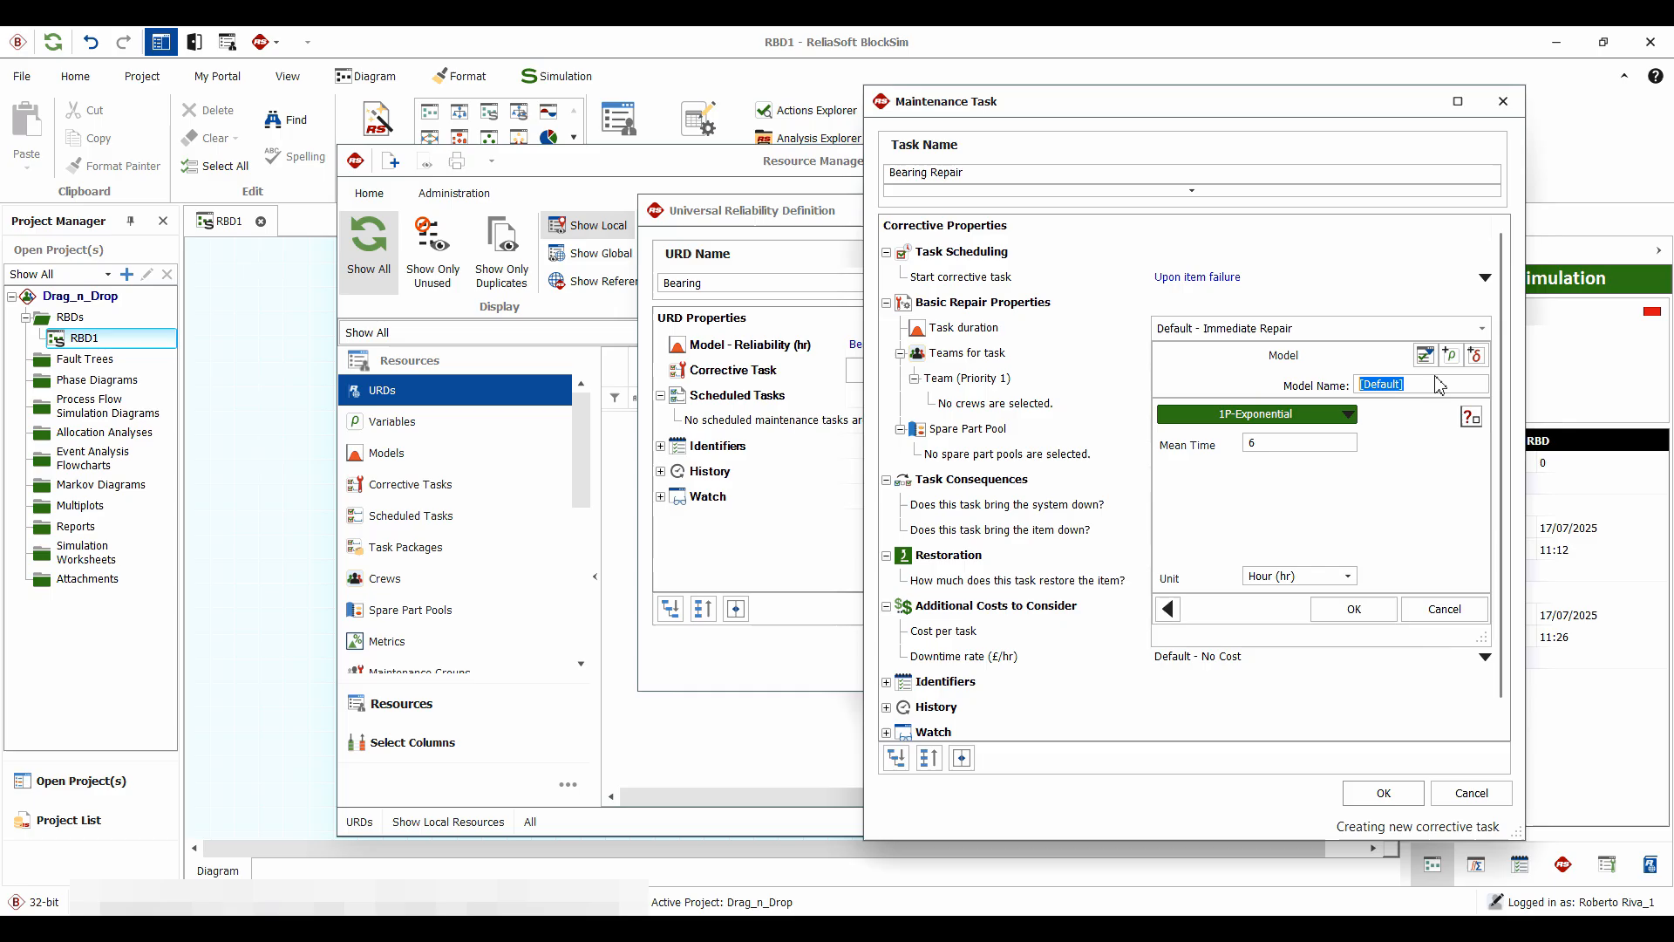
key(BackSpace)
text(Bearing RD)
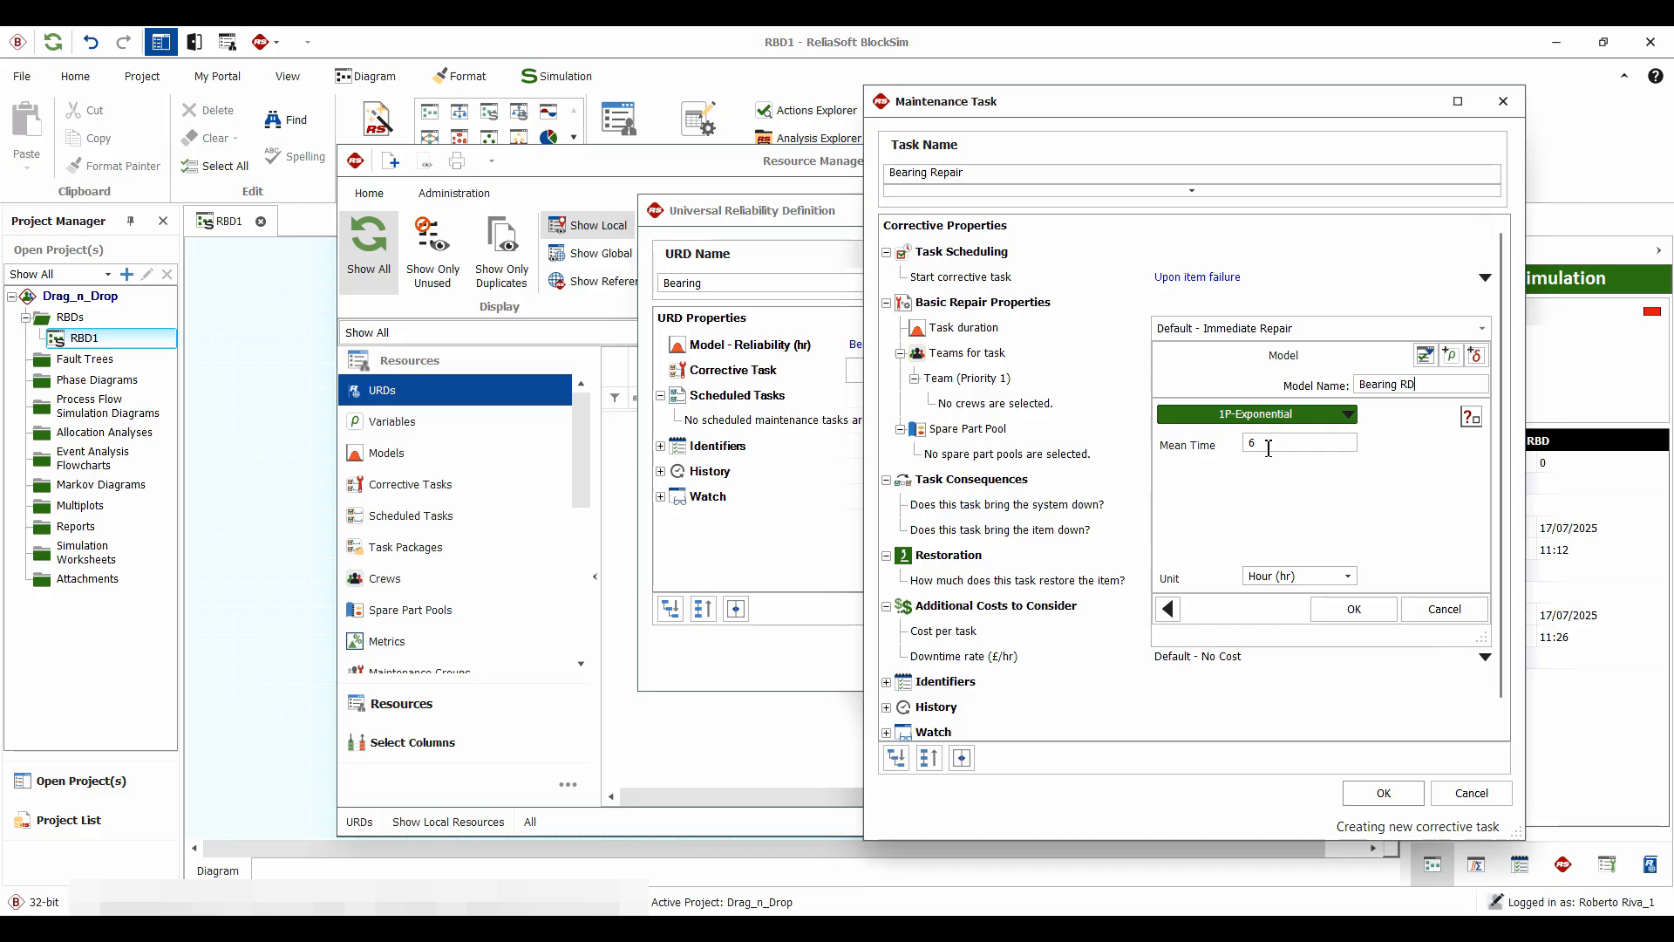
click(1351, 609)
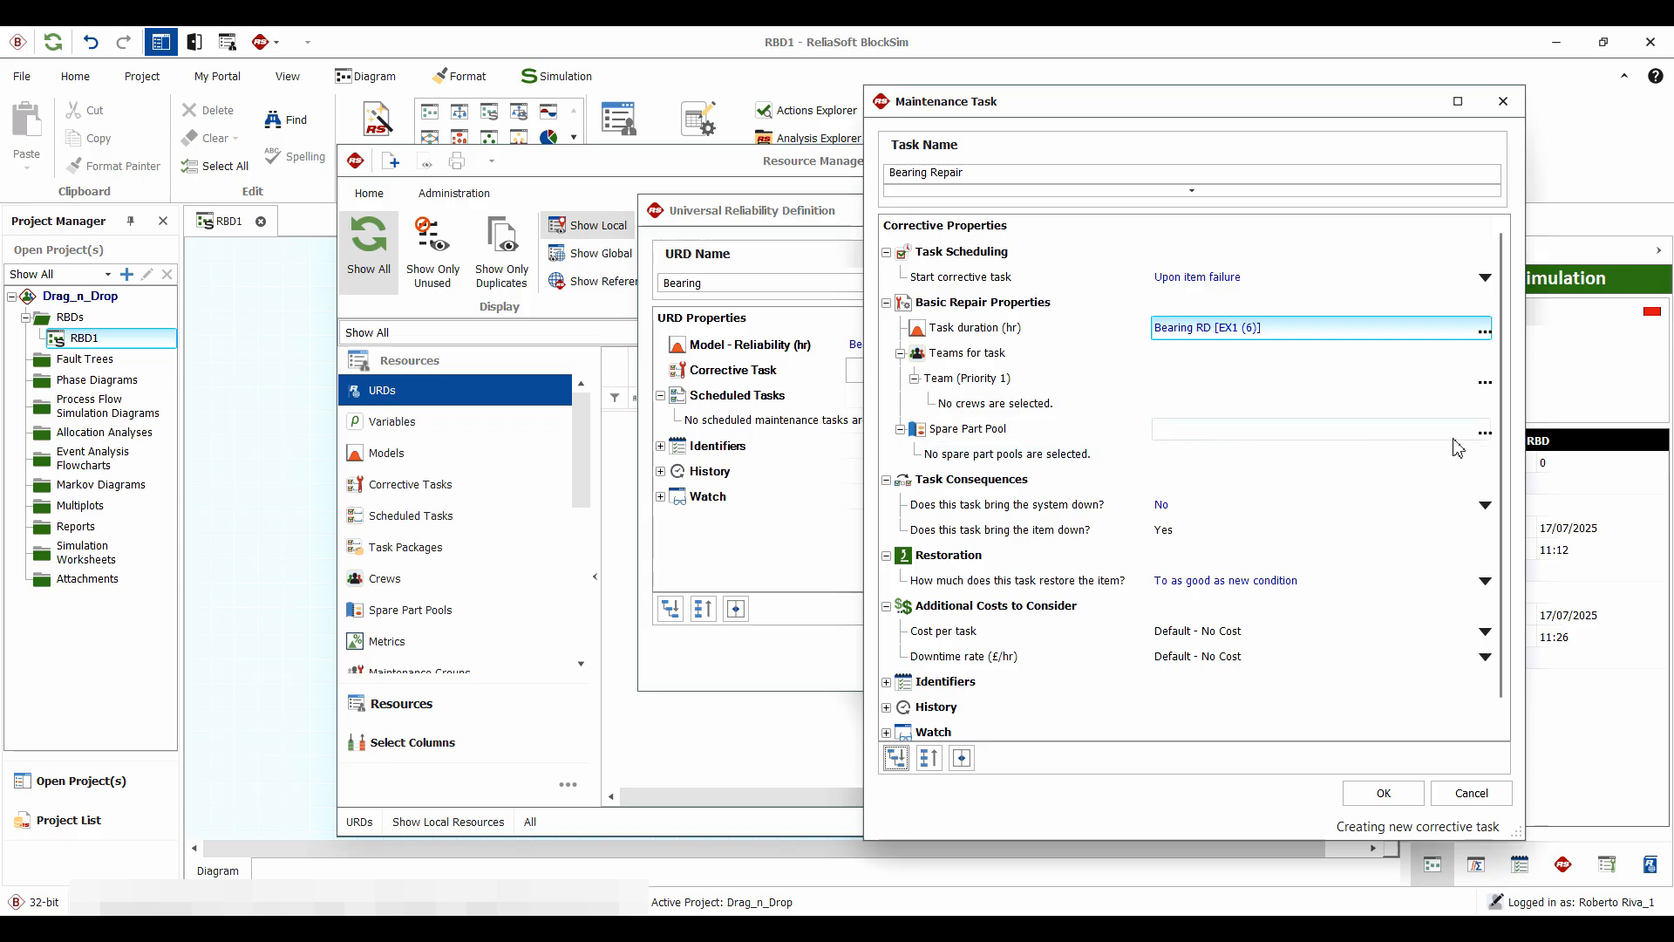
Step: Add a new spare part pool to the repair task and name it "Bearing Part Pool"
click(1484, 434)
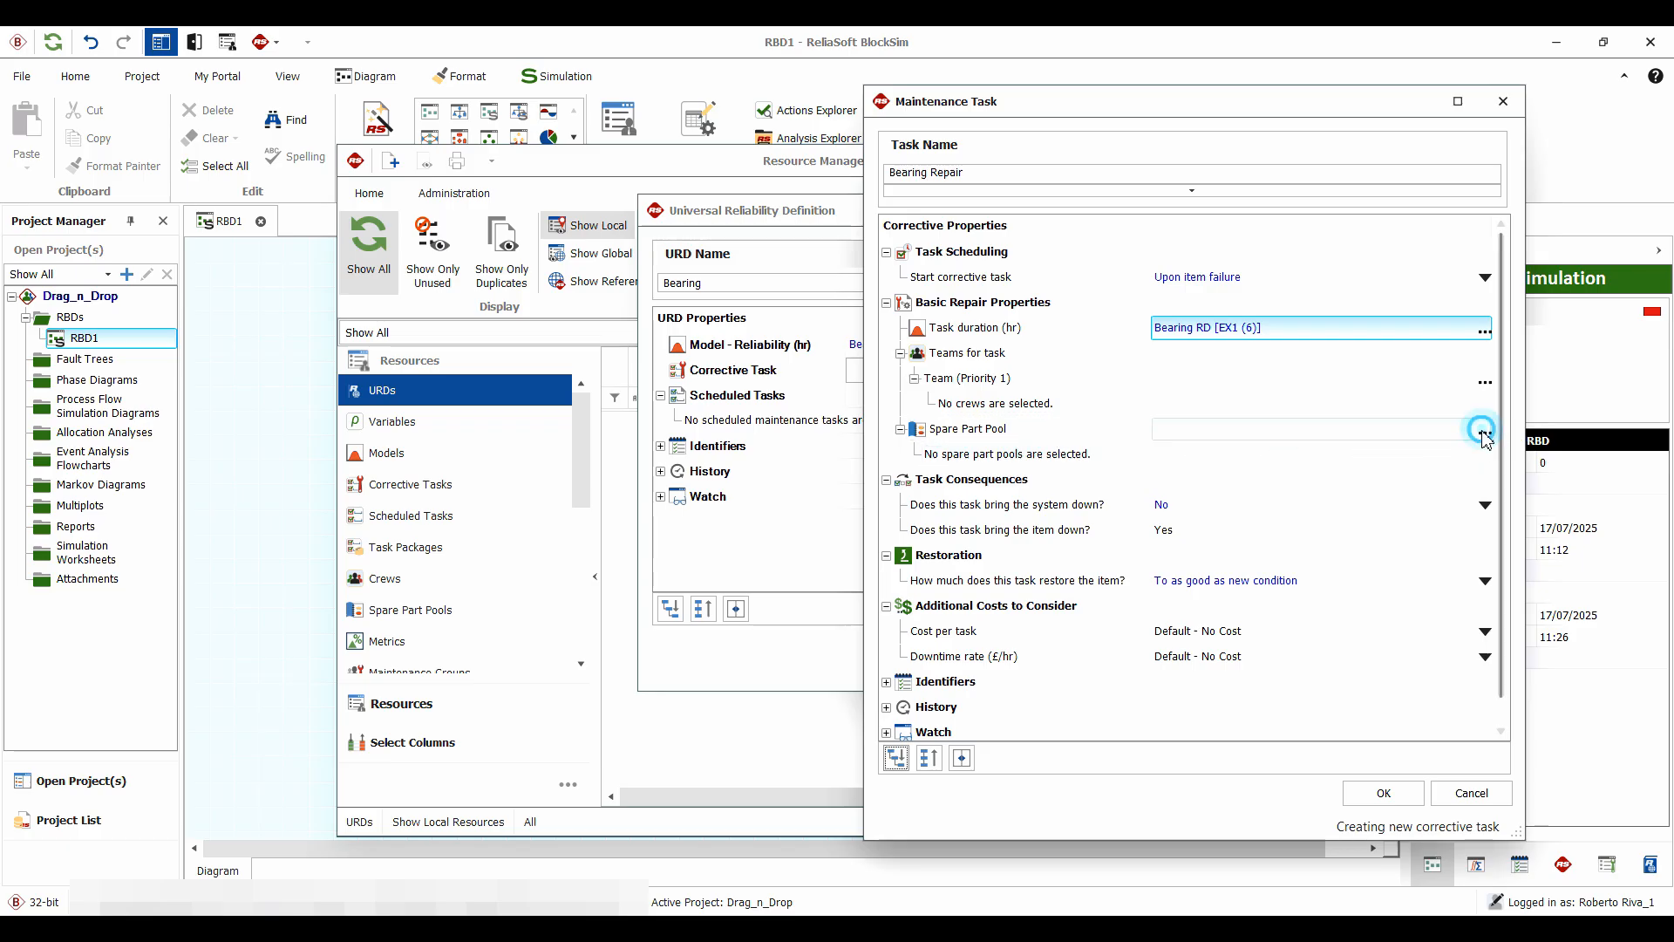
click(1484, 433)
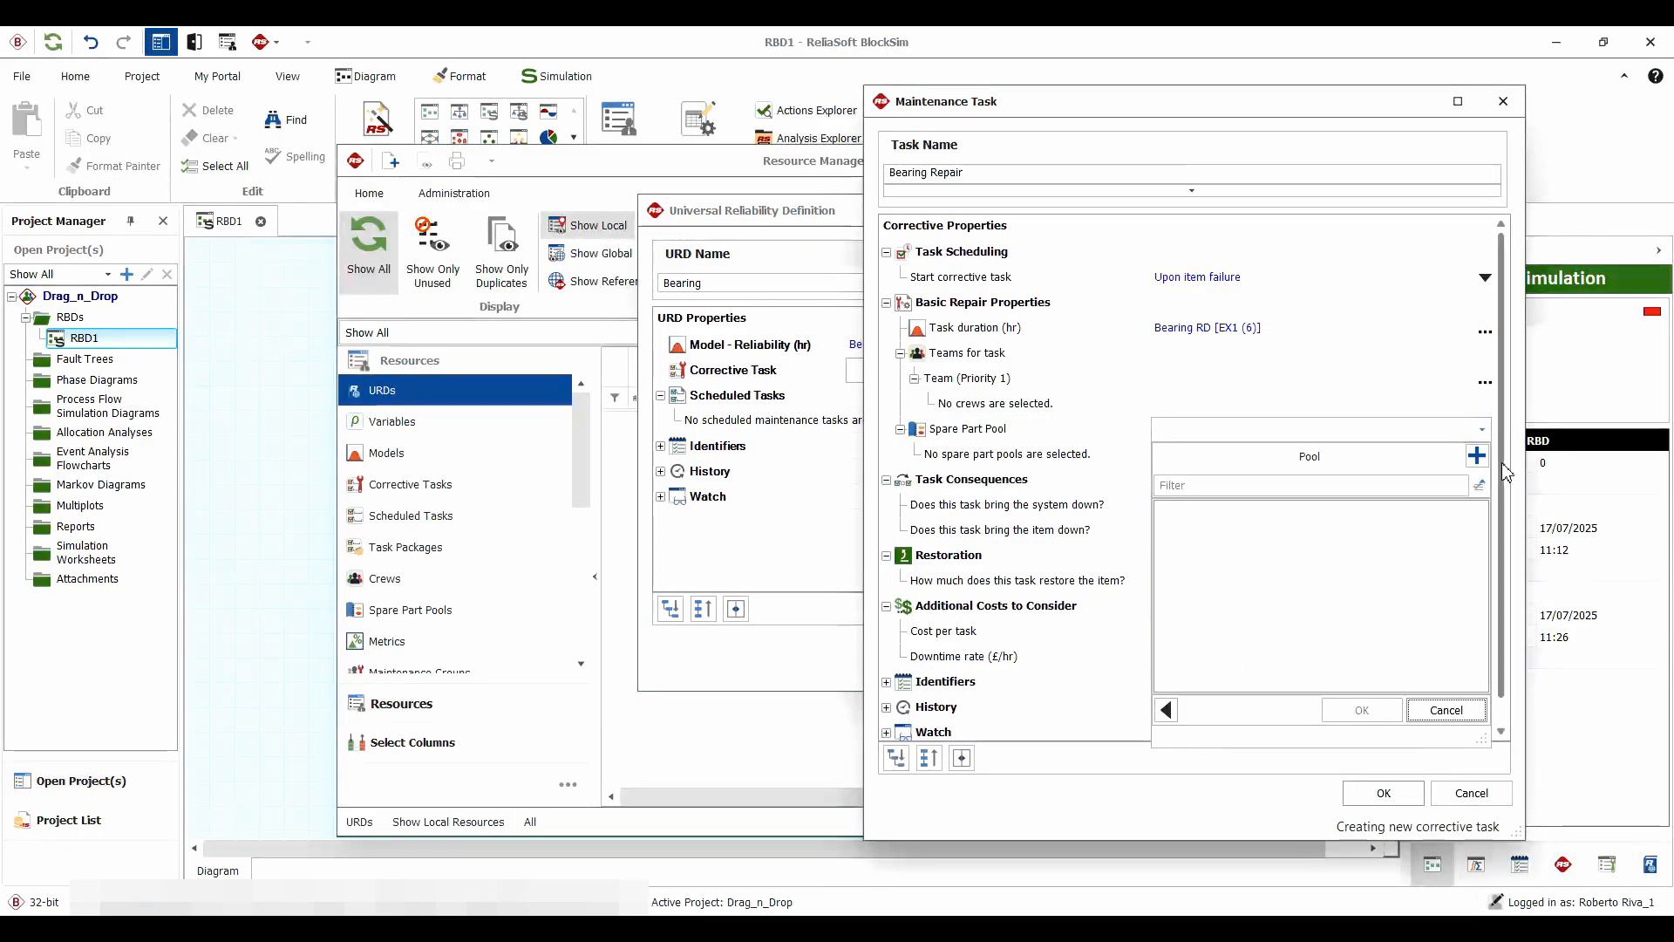
click(1272, 443)
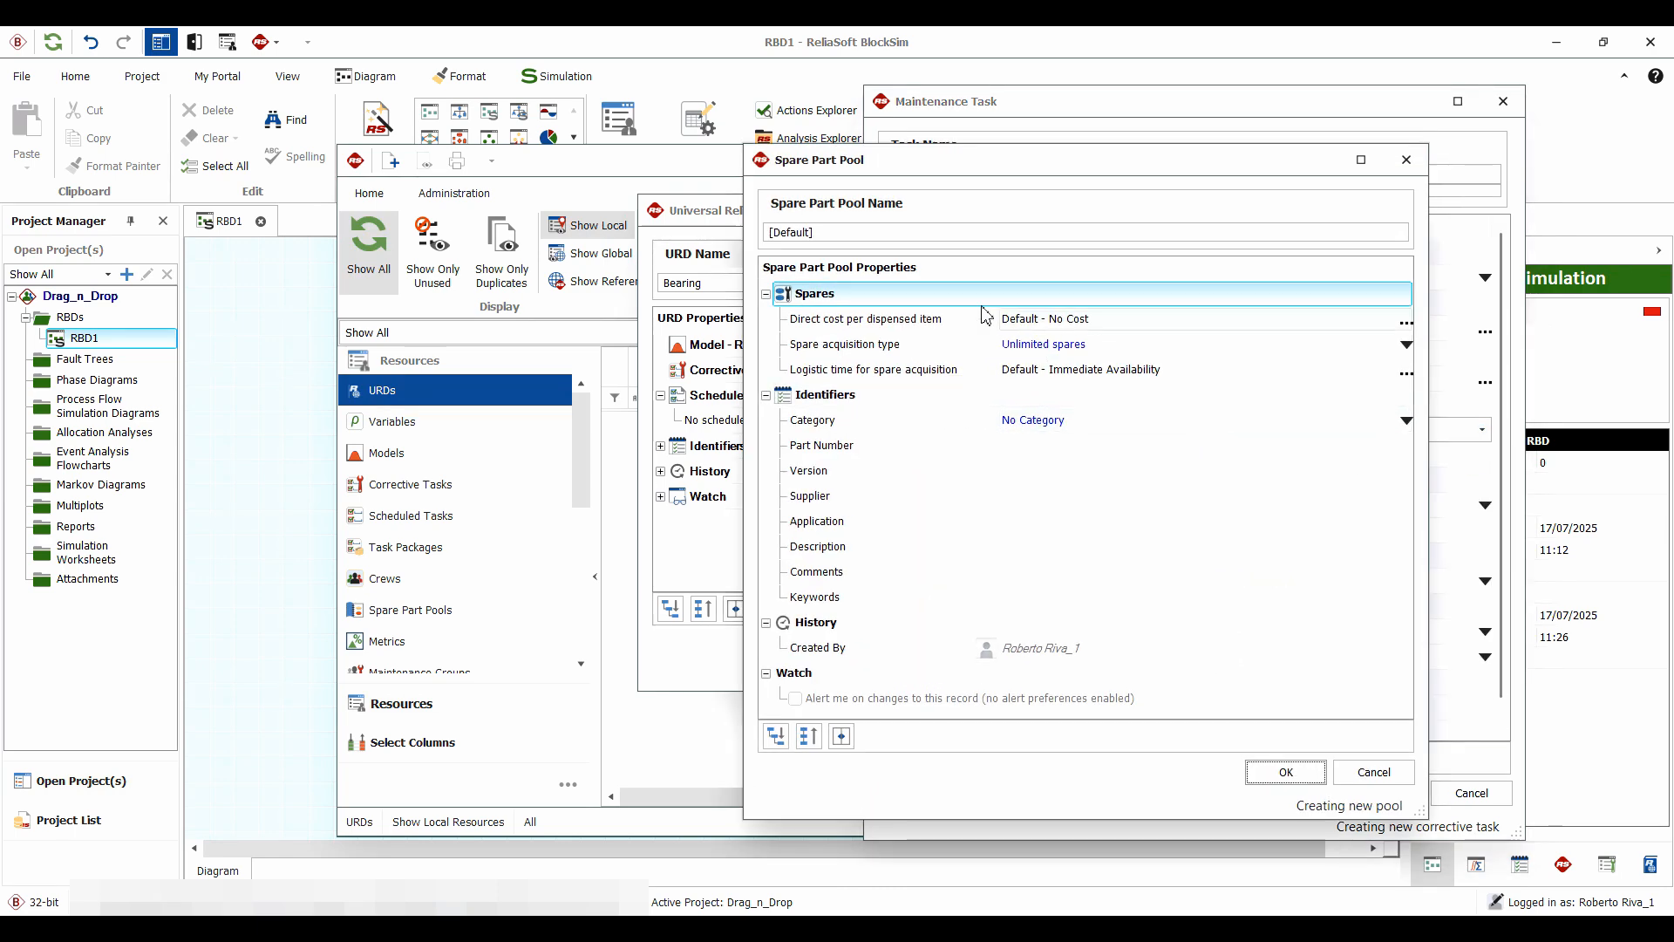
click(824, 234)
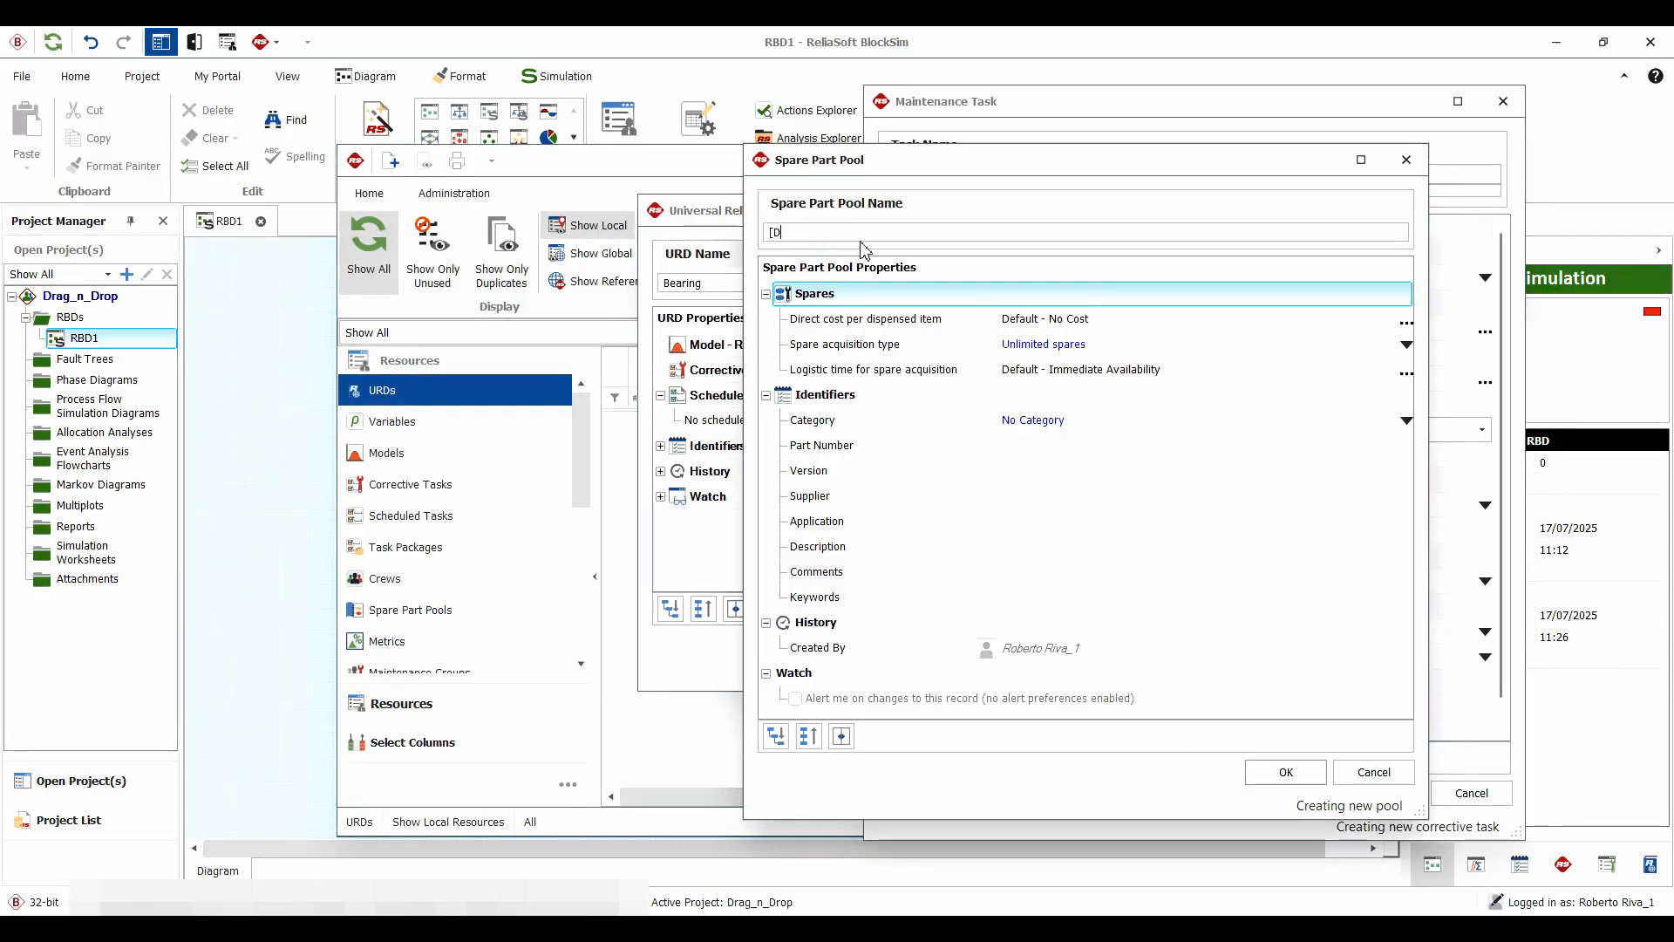
text(Bearin)
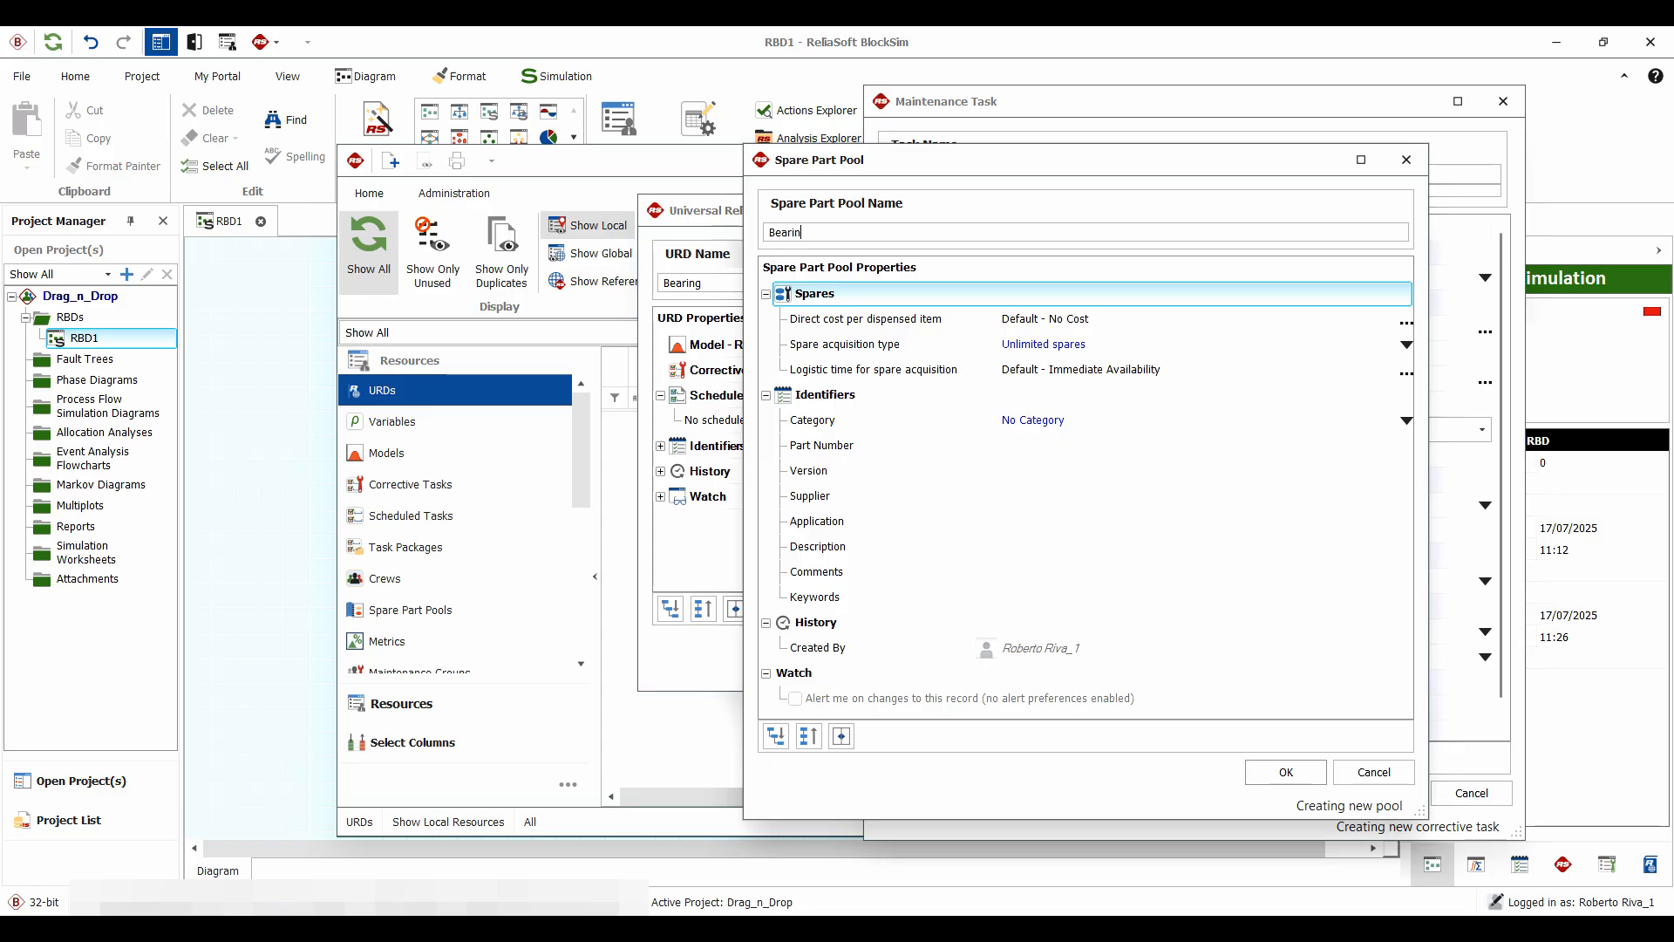
text(g Part)
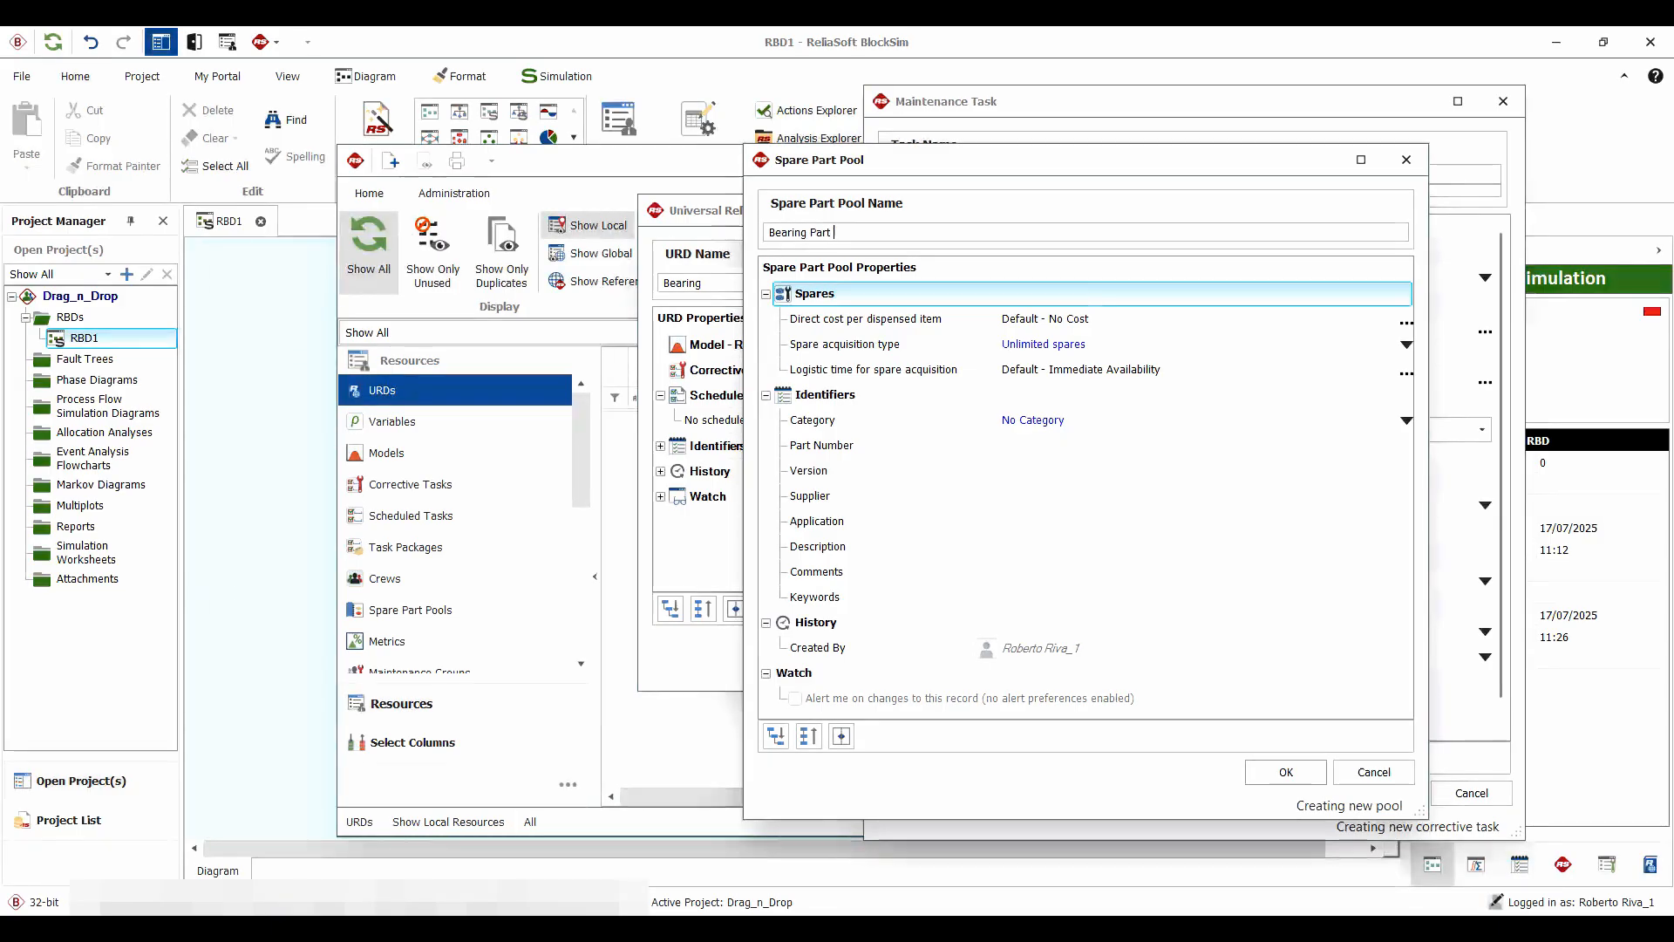
text( Pool)
Step: Set the pool's direct cost per dispensed item to a Normal model named "Cost/unit", mean 125 and Std 50, and save the pool
click(1068, 319)
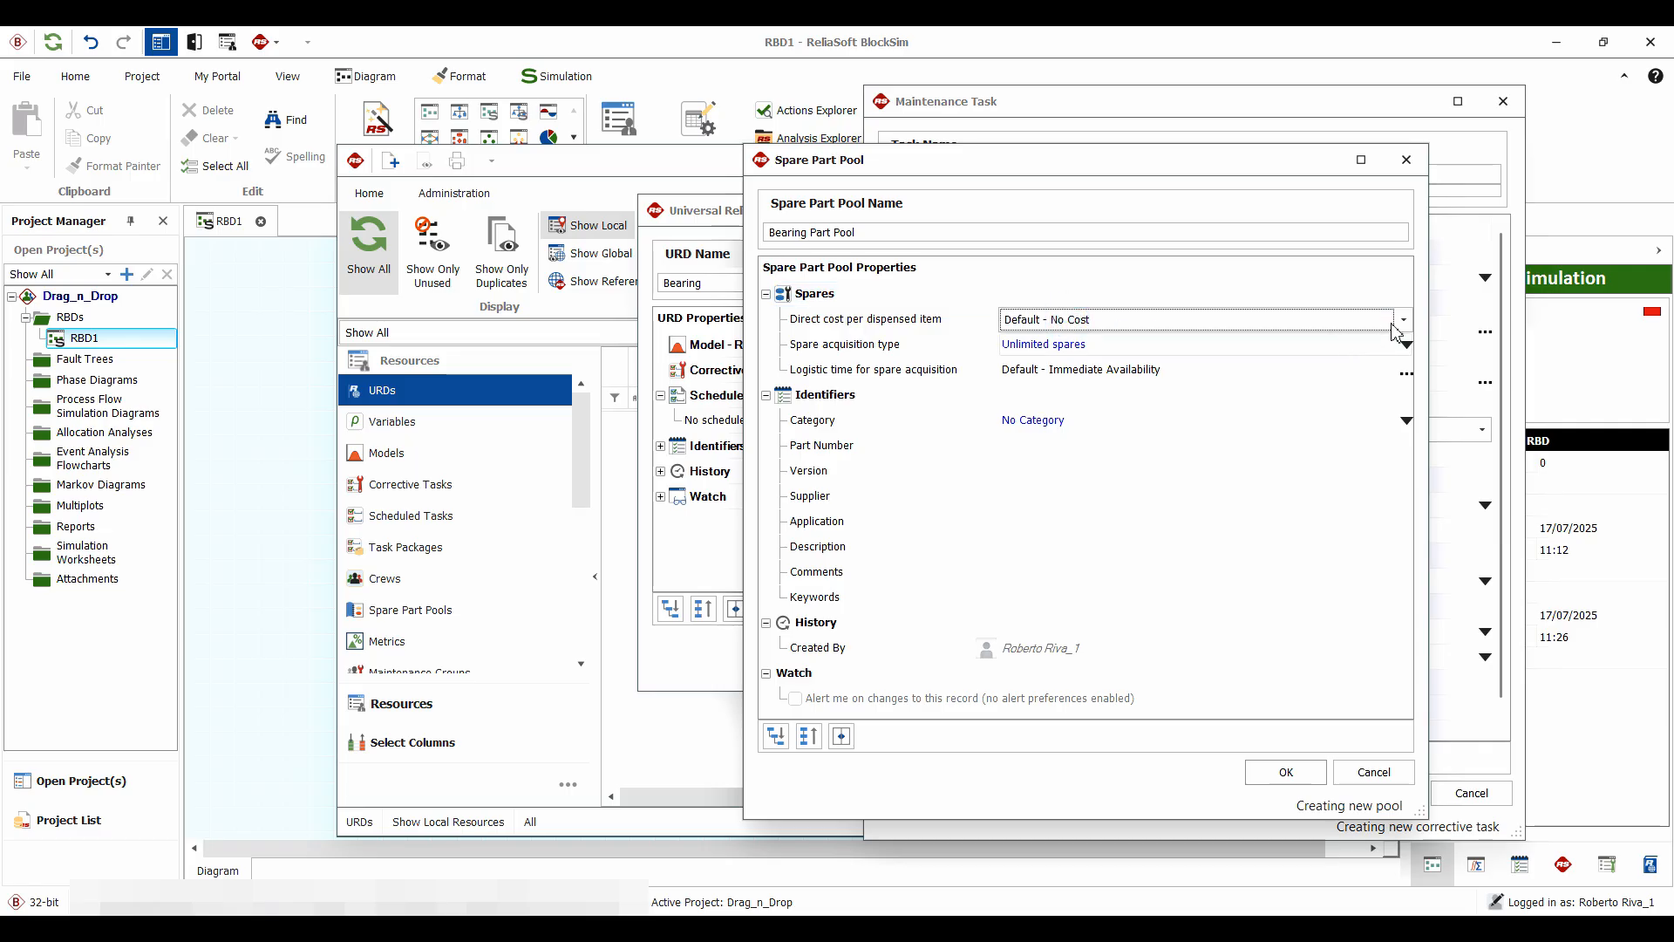
click(1403, 319)
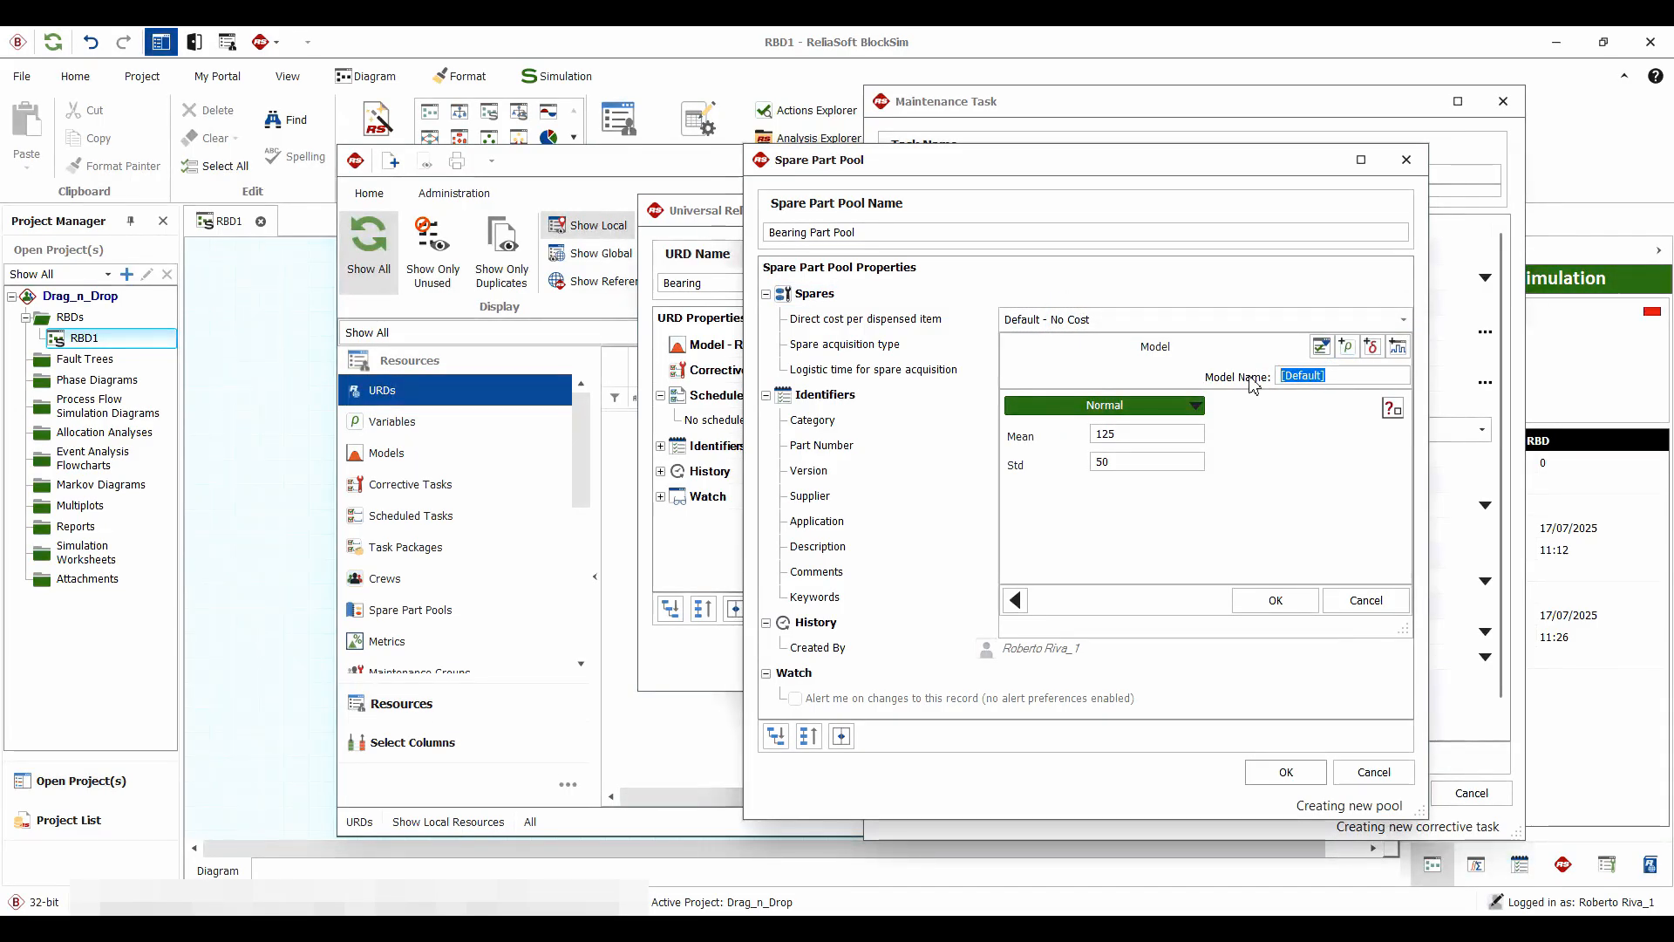
text(Clost/unit)
click(1278, 601)
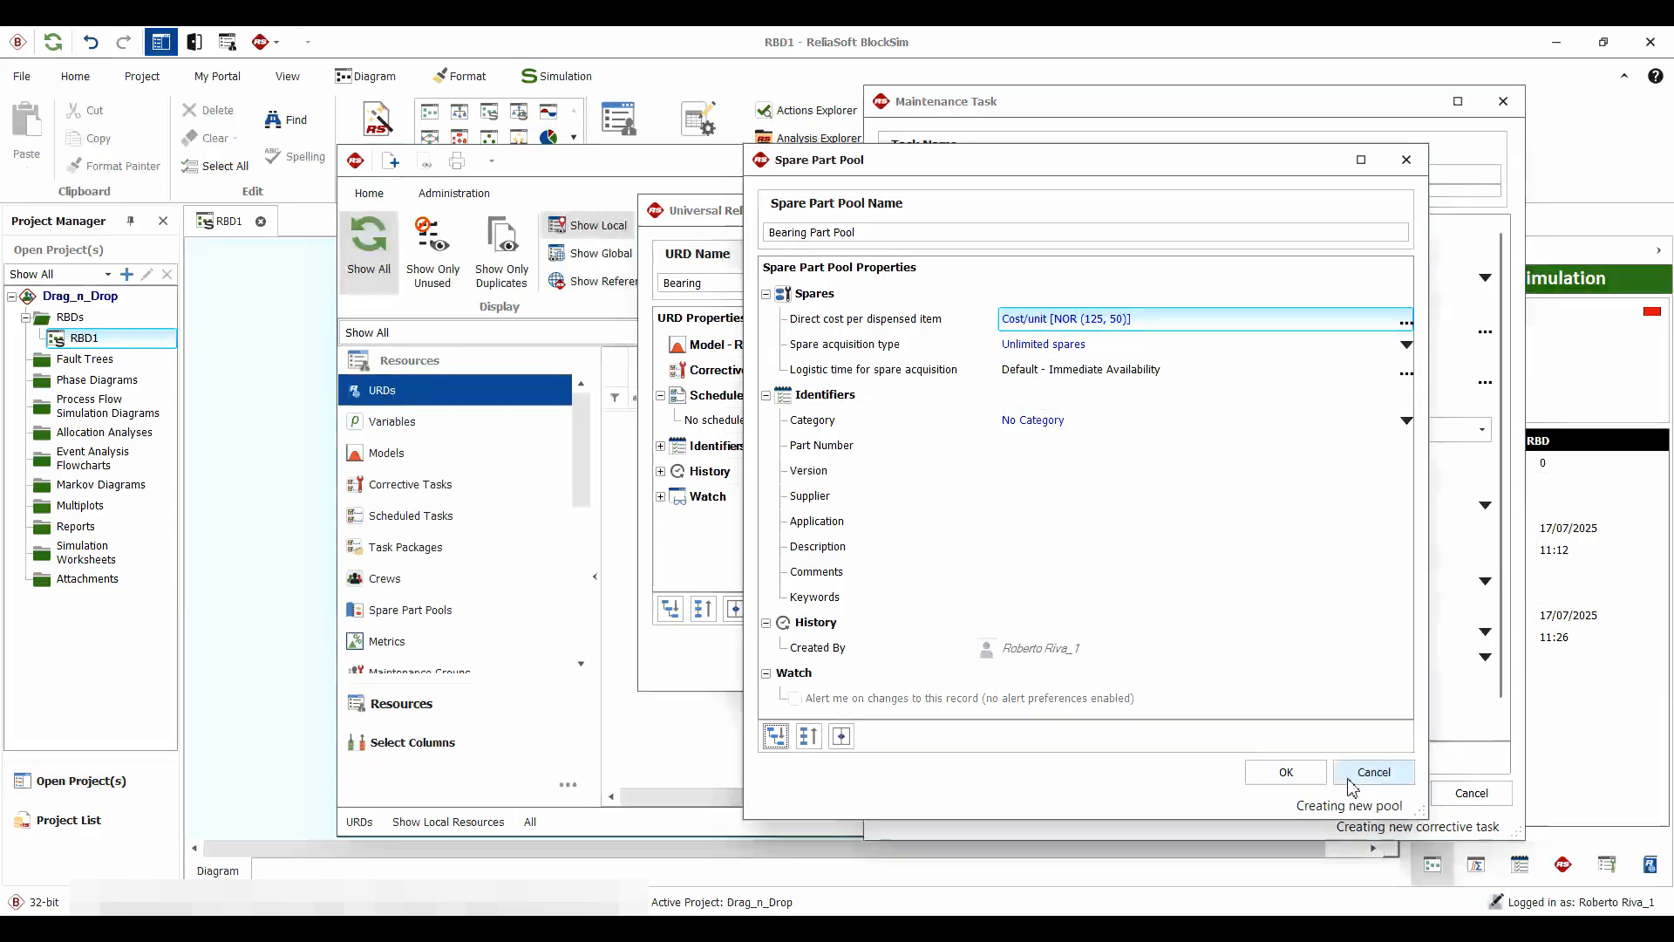
click(1284, 773)
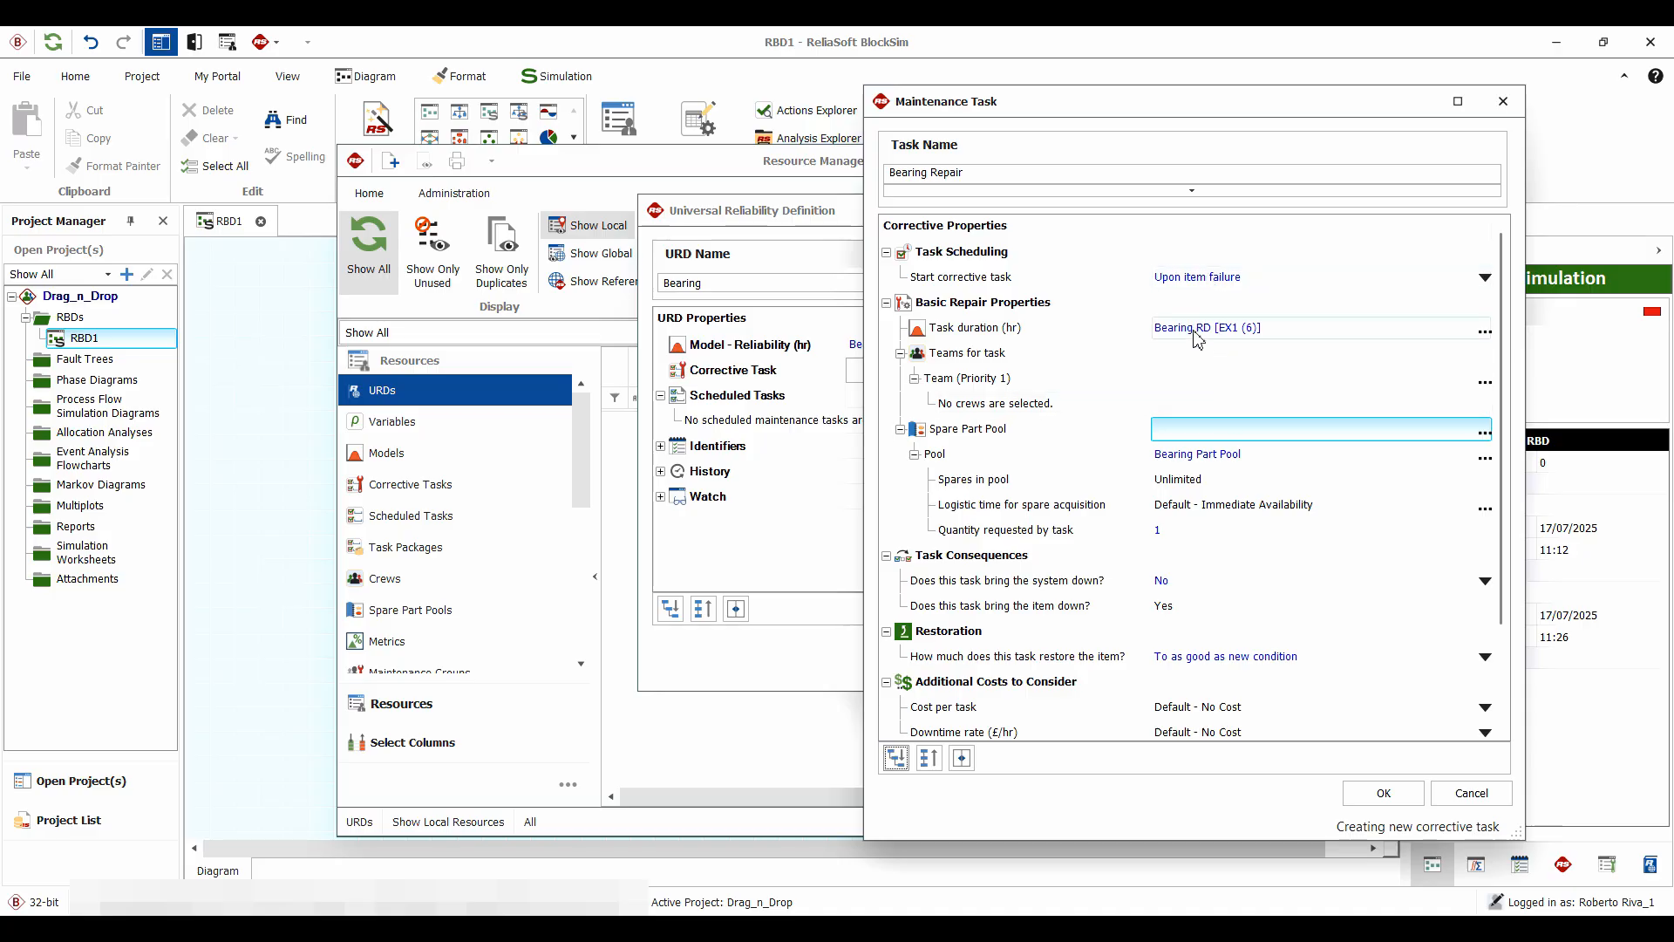
drag(1121, 109, 1242, 122)
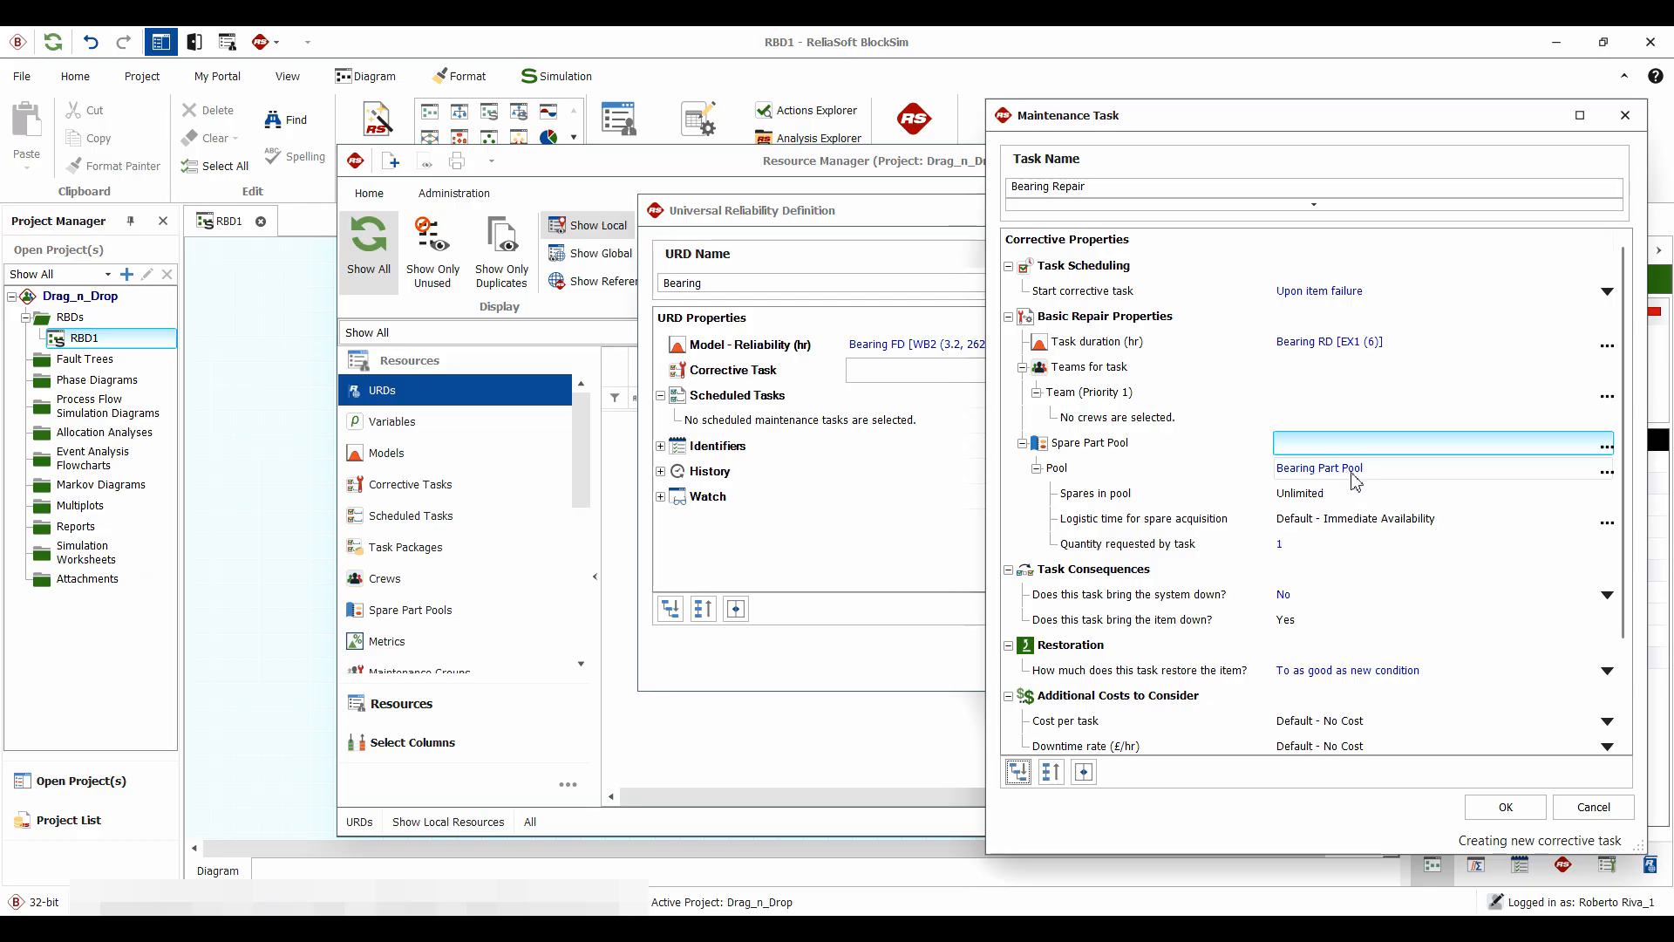
Step: Save the Bearing Repair task and the Bearing URD, and close the Resource Manager
click(1508, 807)
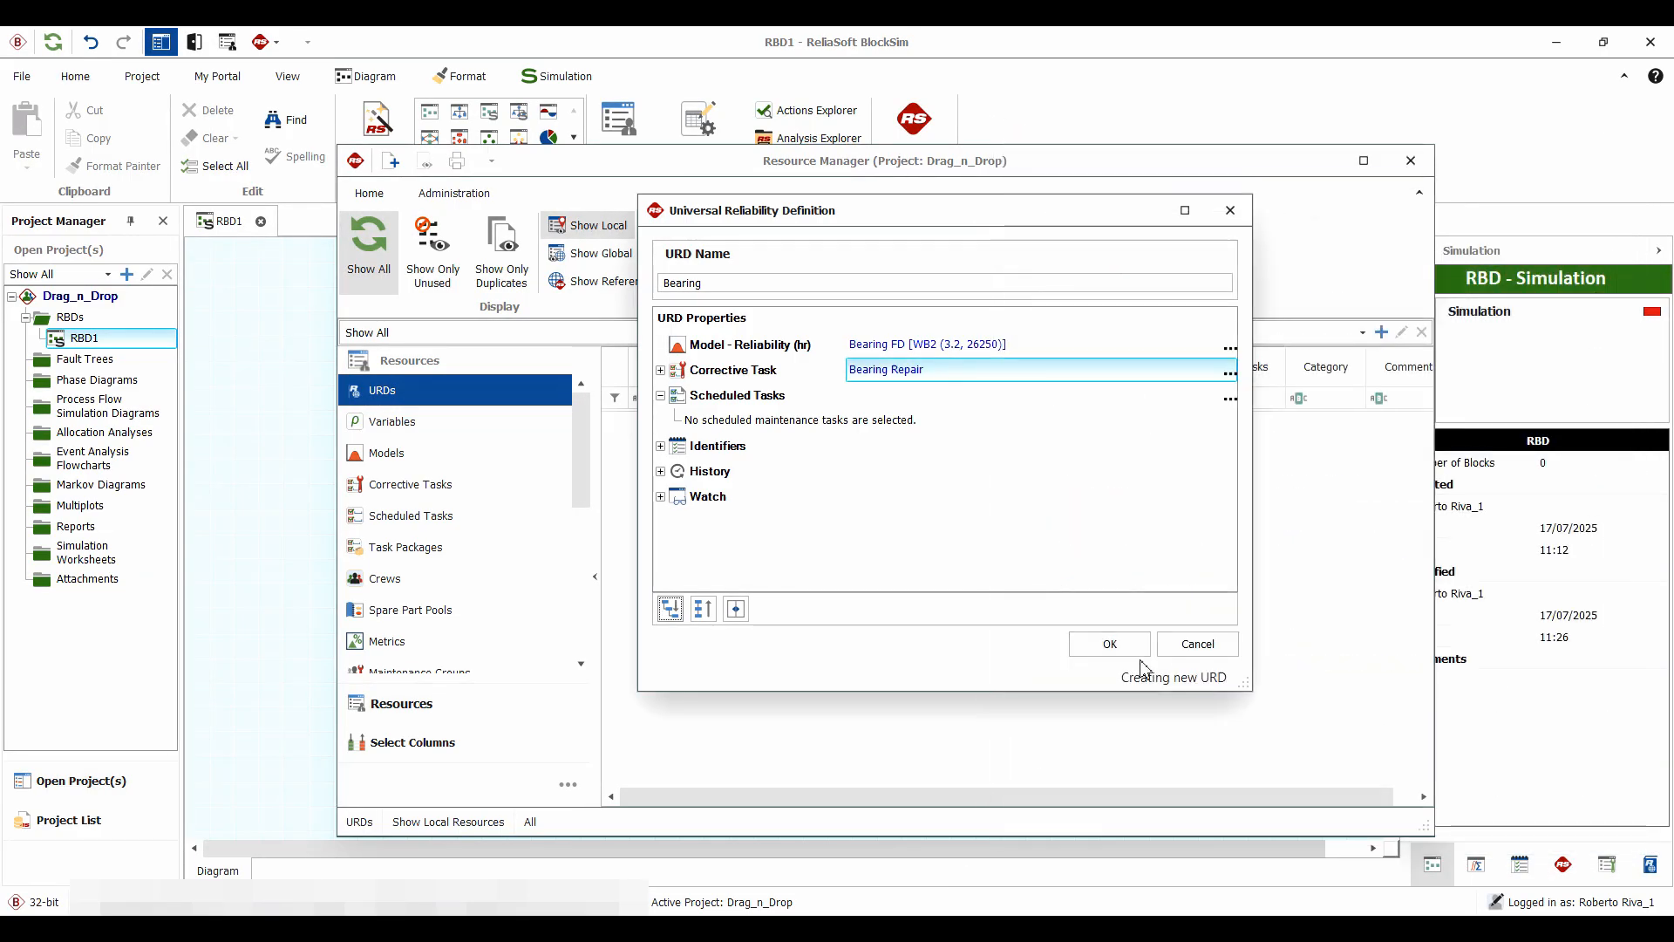
click(1120, 645)
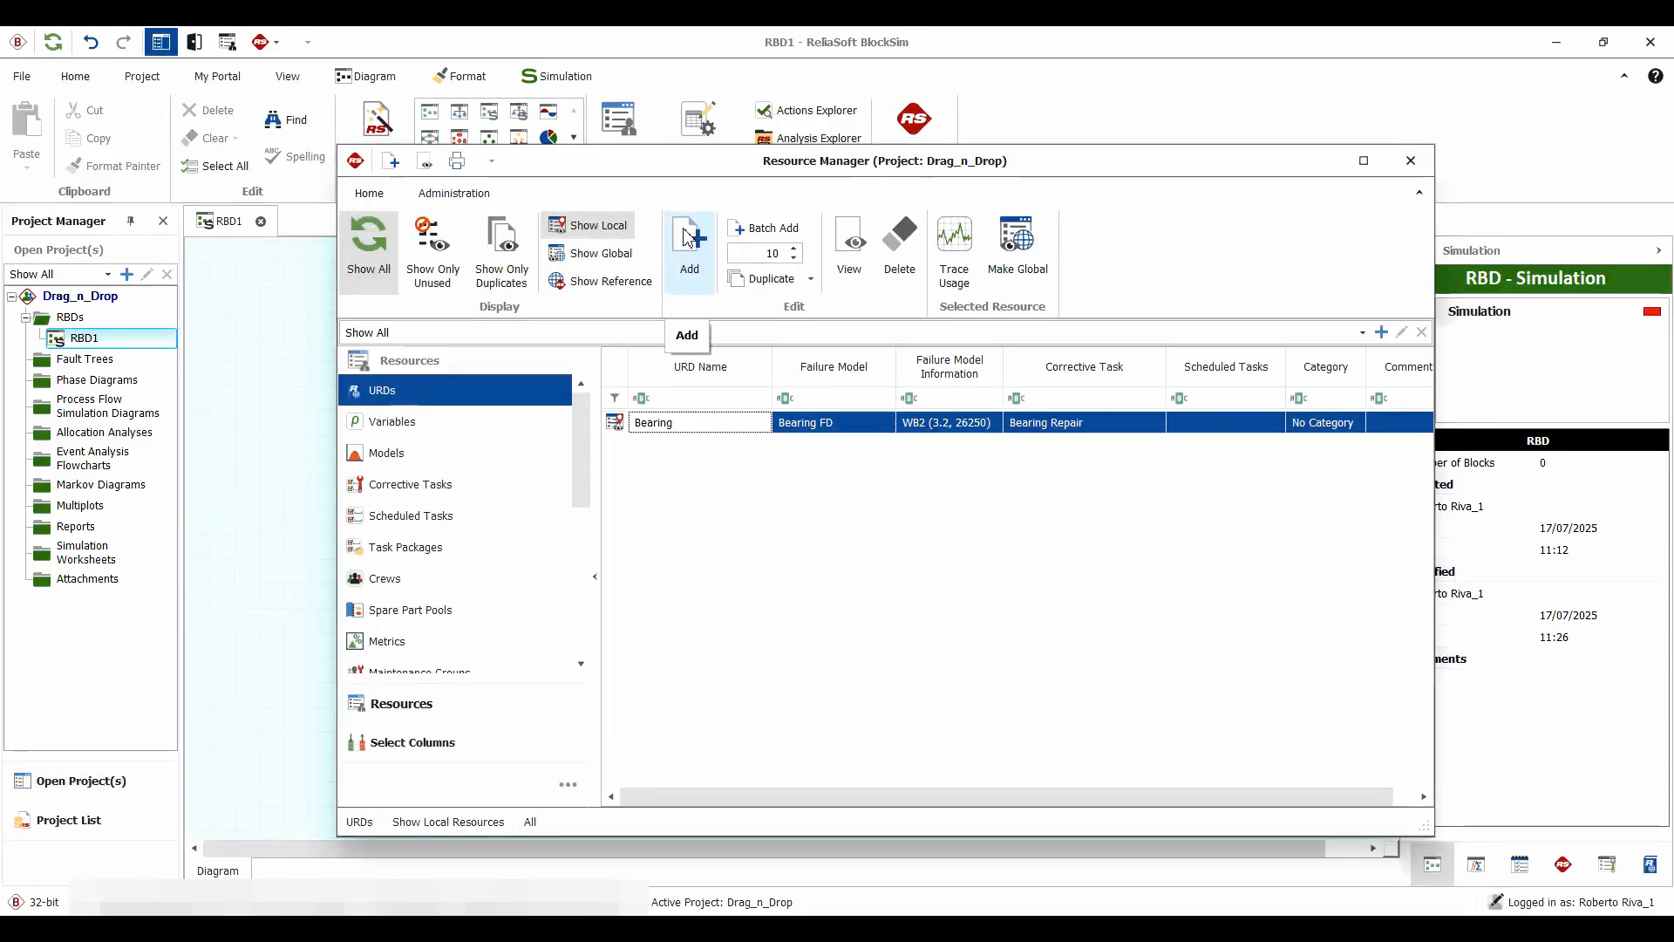
click(1411, 161)
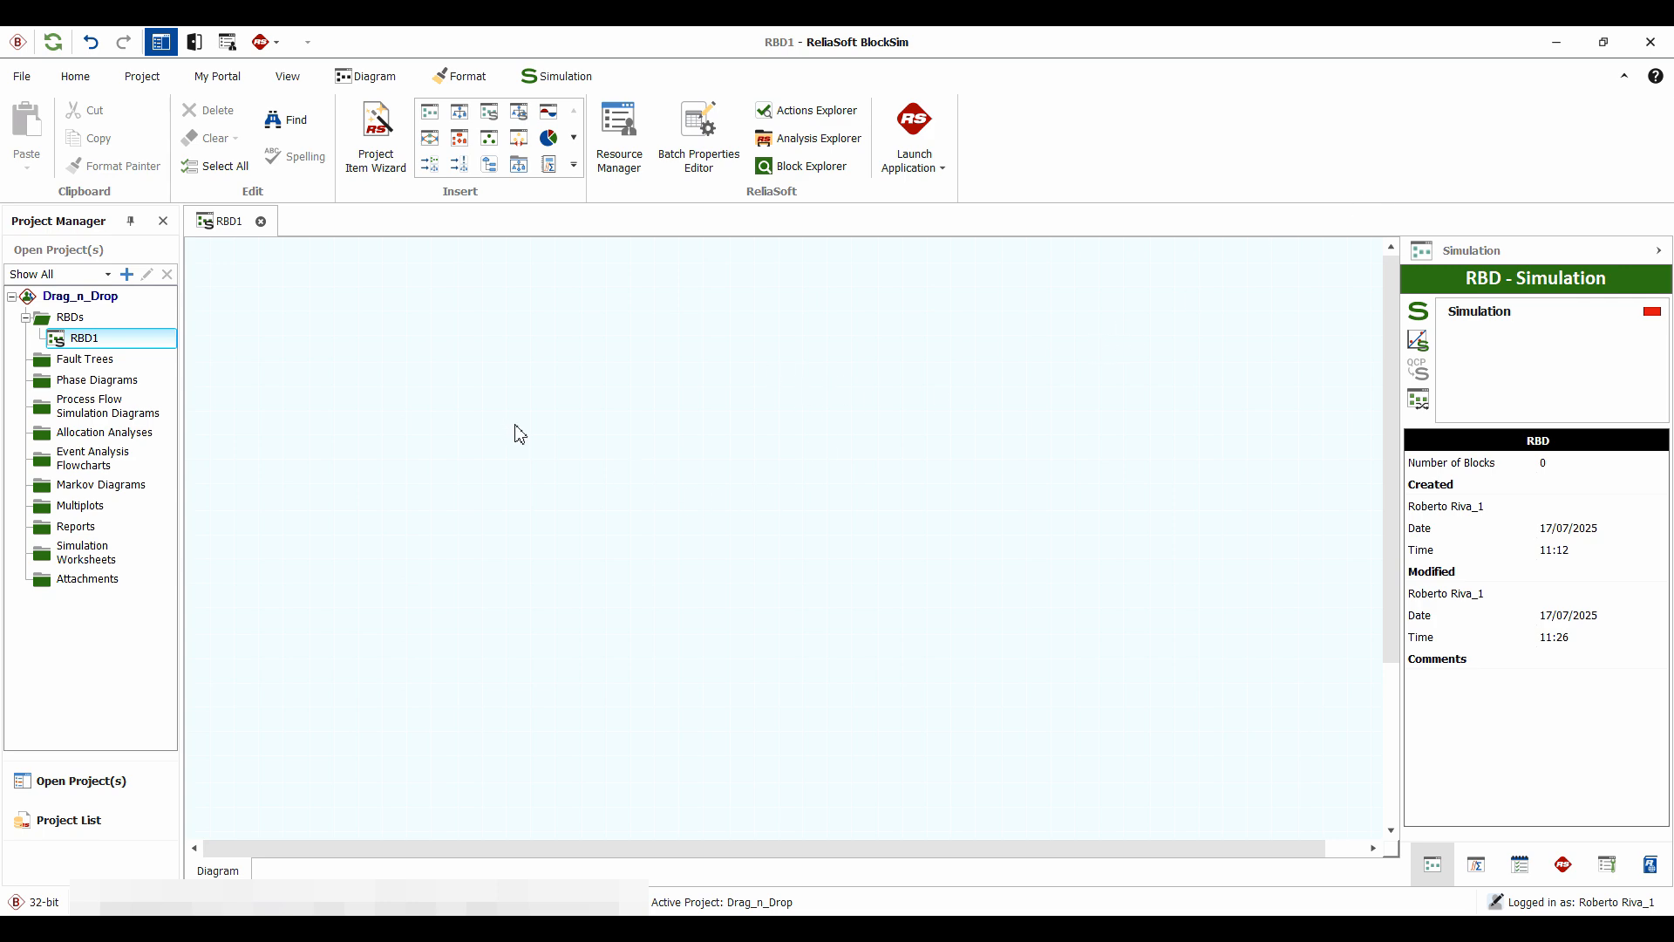
Step: Add a block to the upper-left area of the RBD1 diagram from the existing Bearing URD, and review its block properties without changing them
click(373, 81)
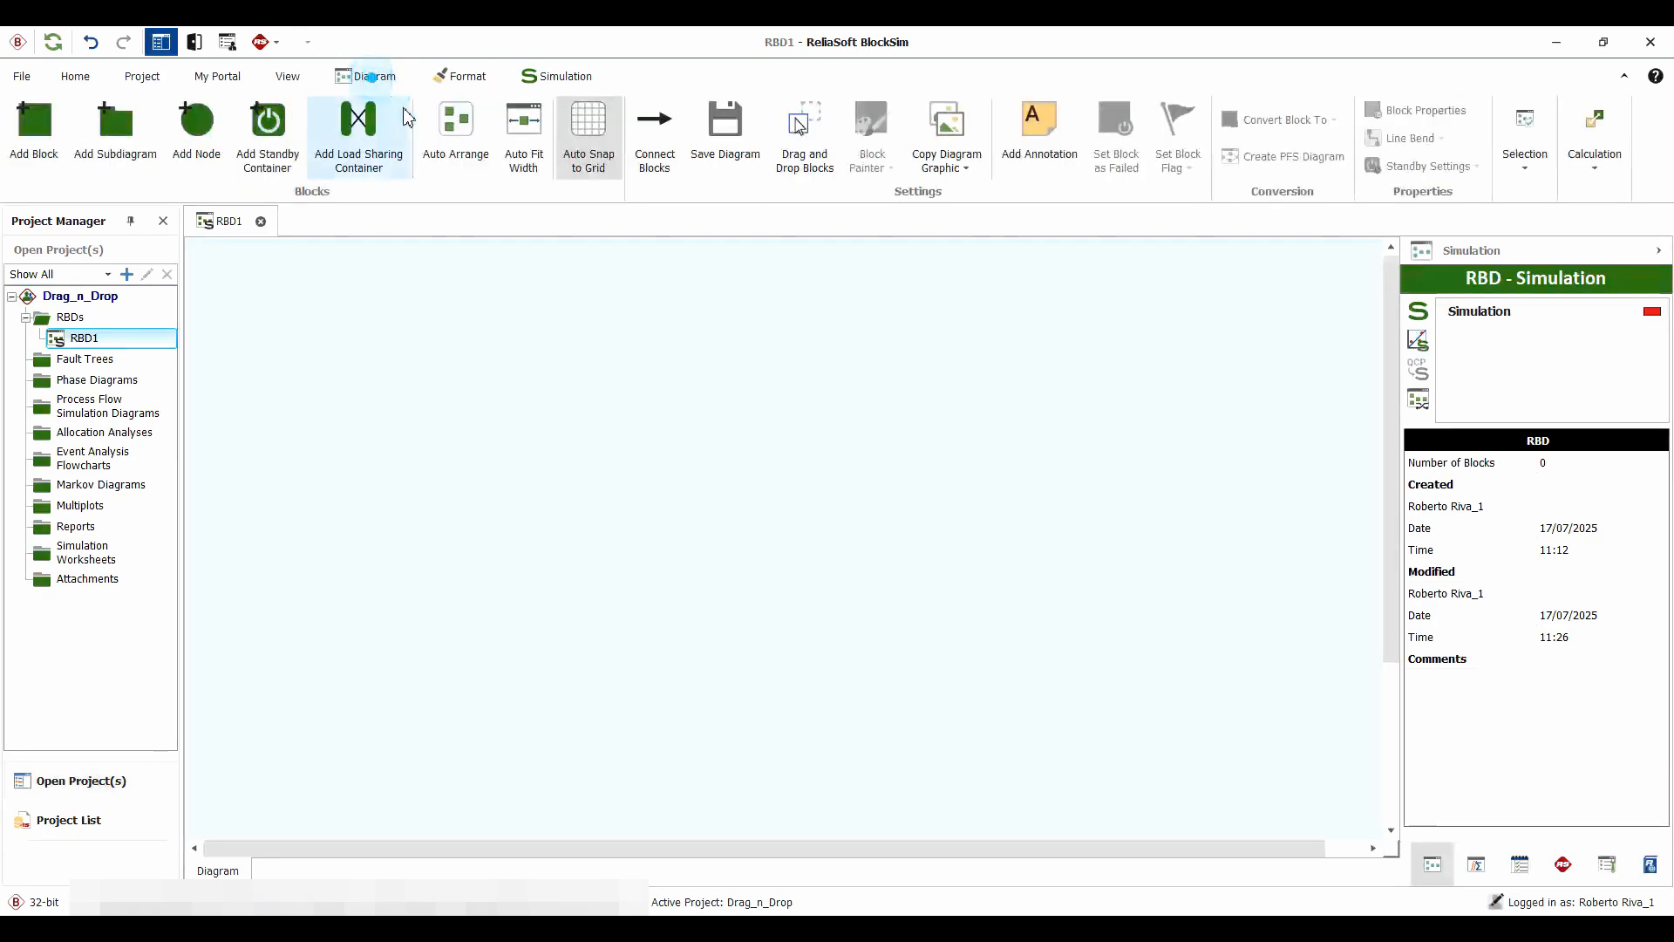
click(1651, 866)
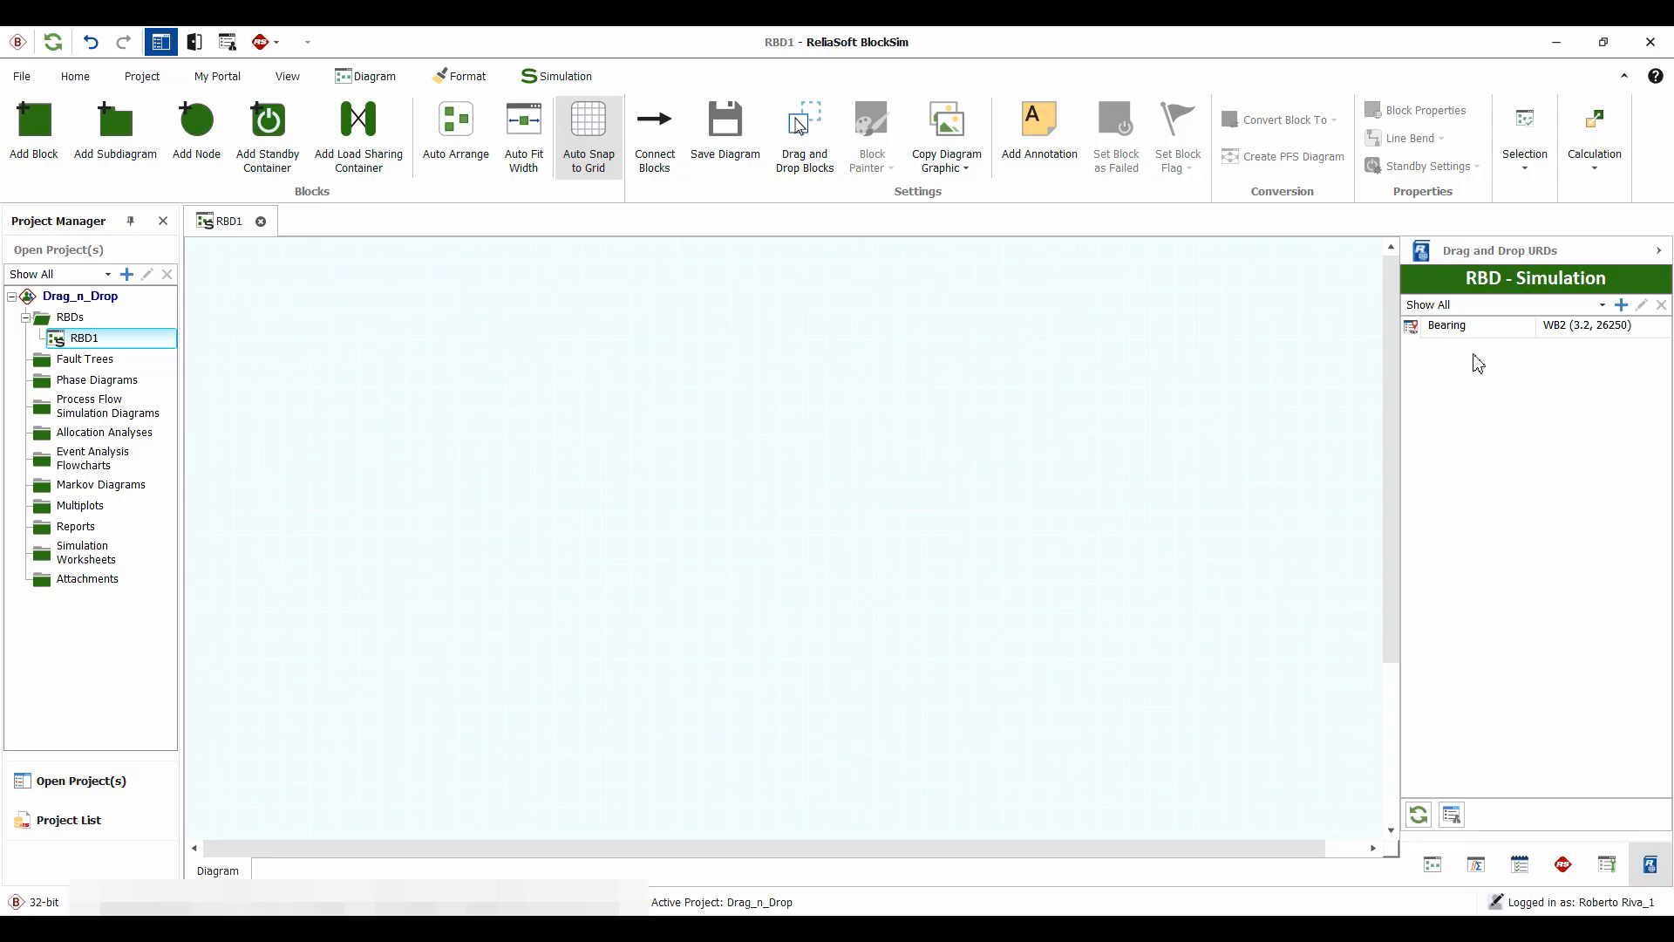
drag(1468, 334, 516, 366)
drag(518, 372, 518, 373)
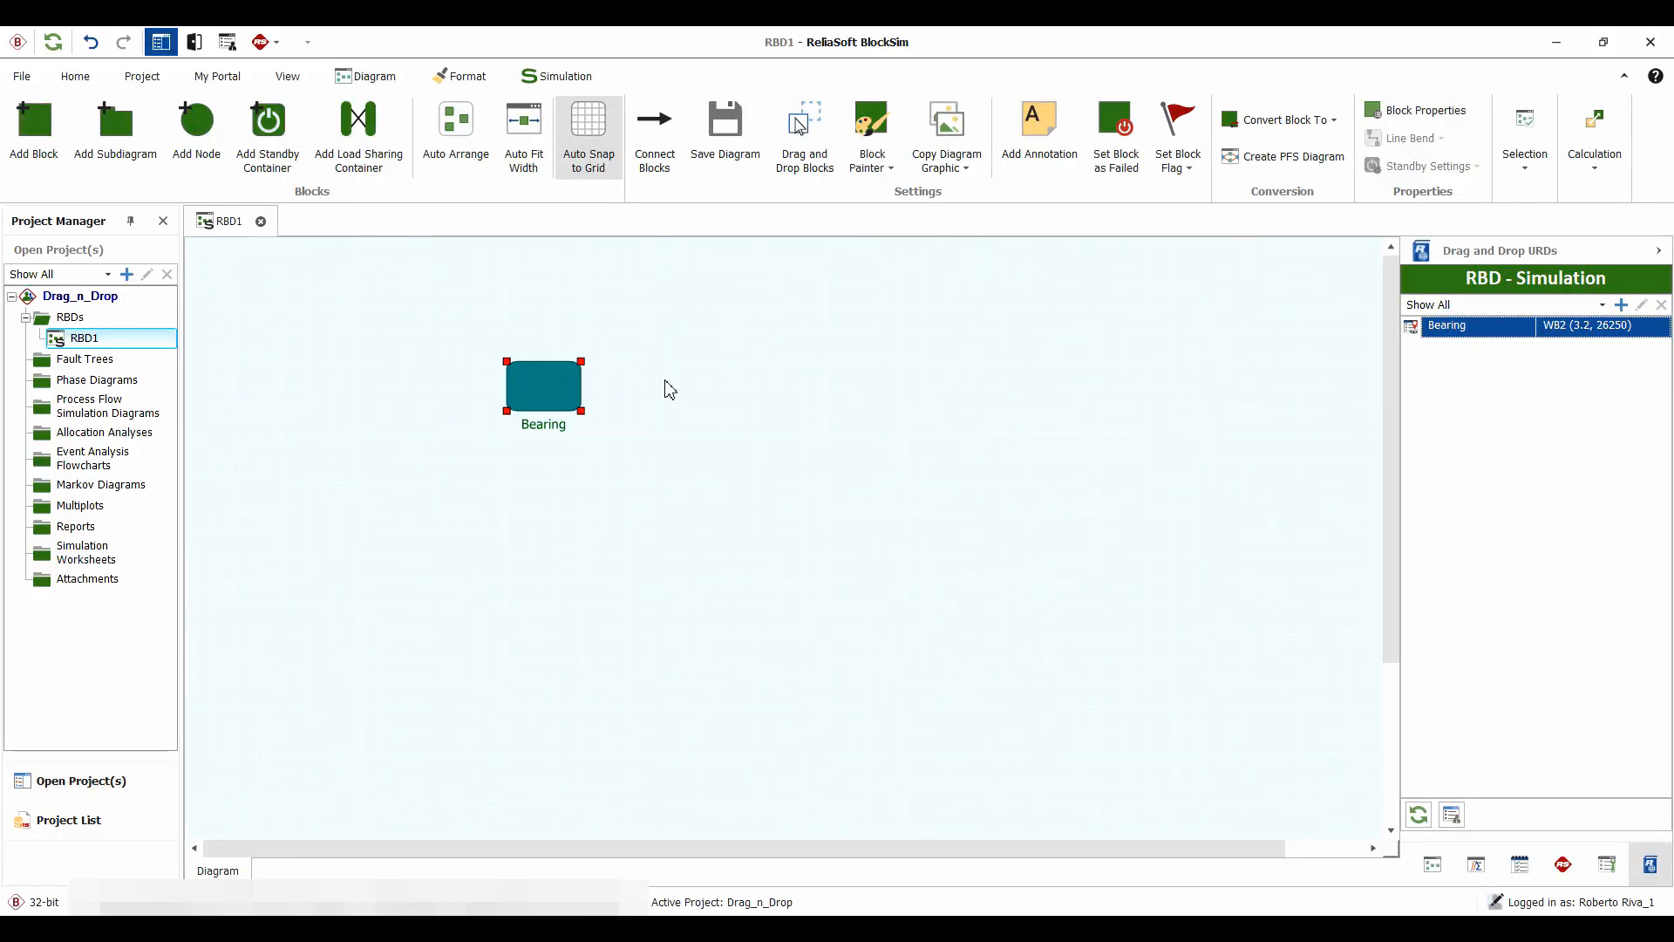
double_click(549, 390)
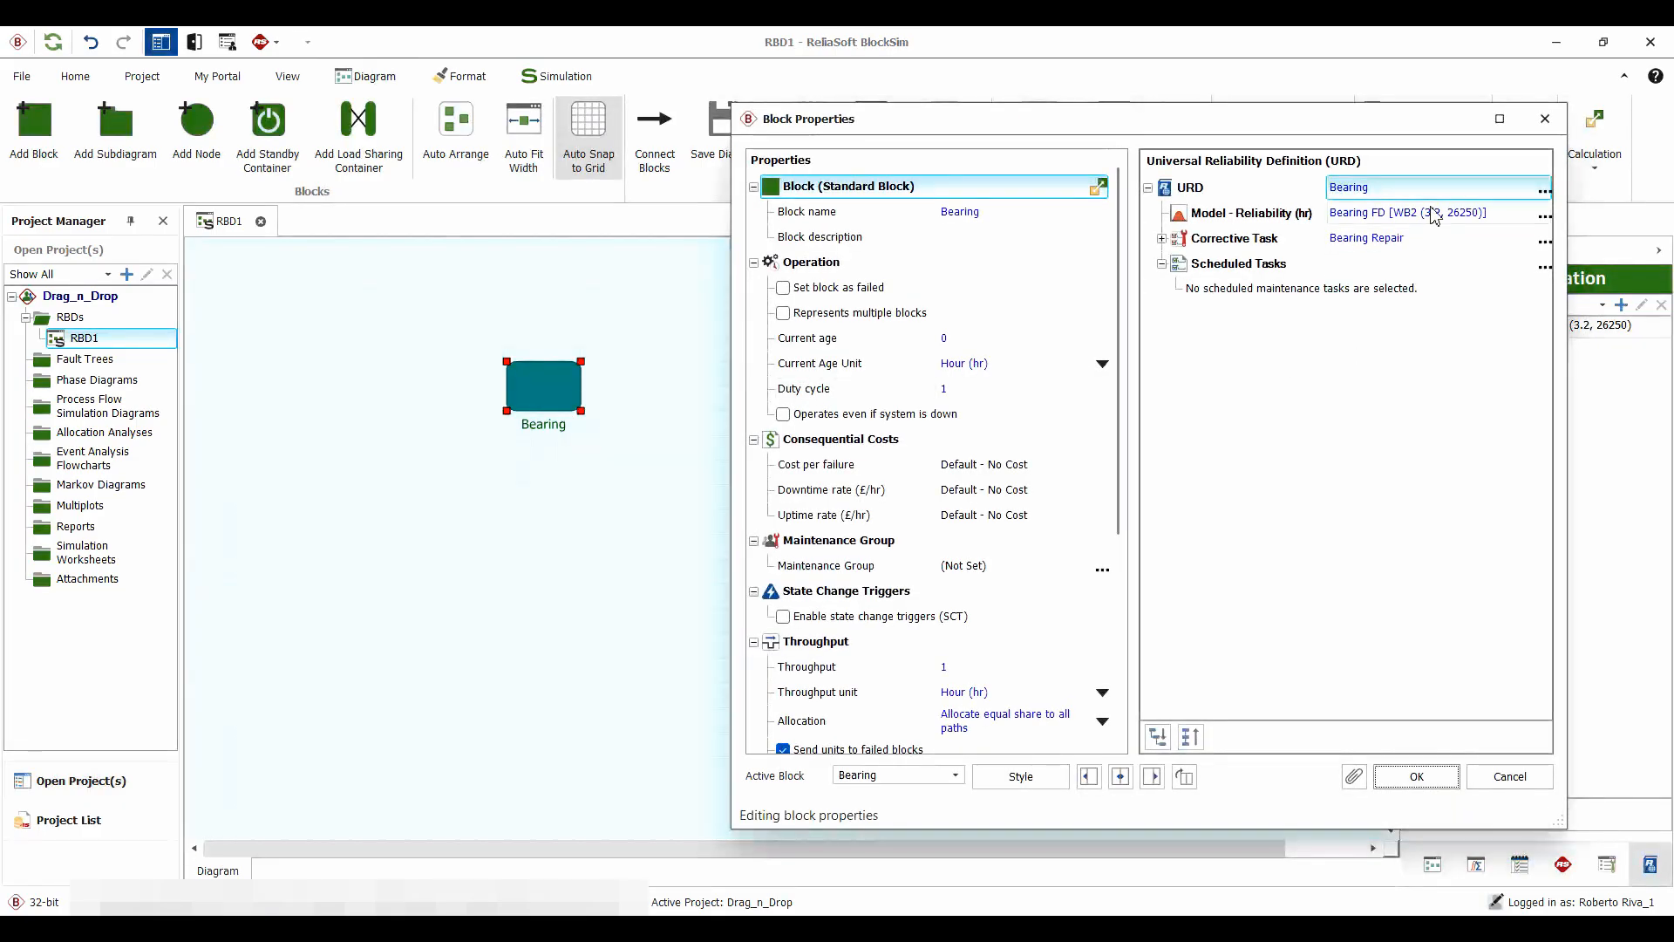
click(1510, 776)
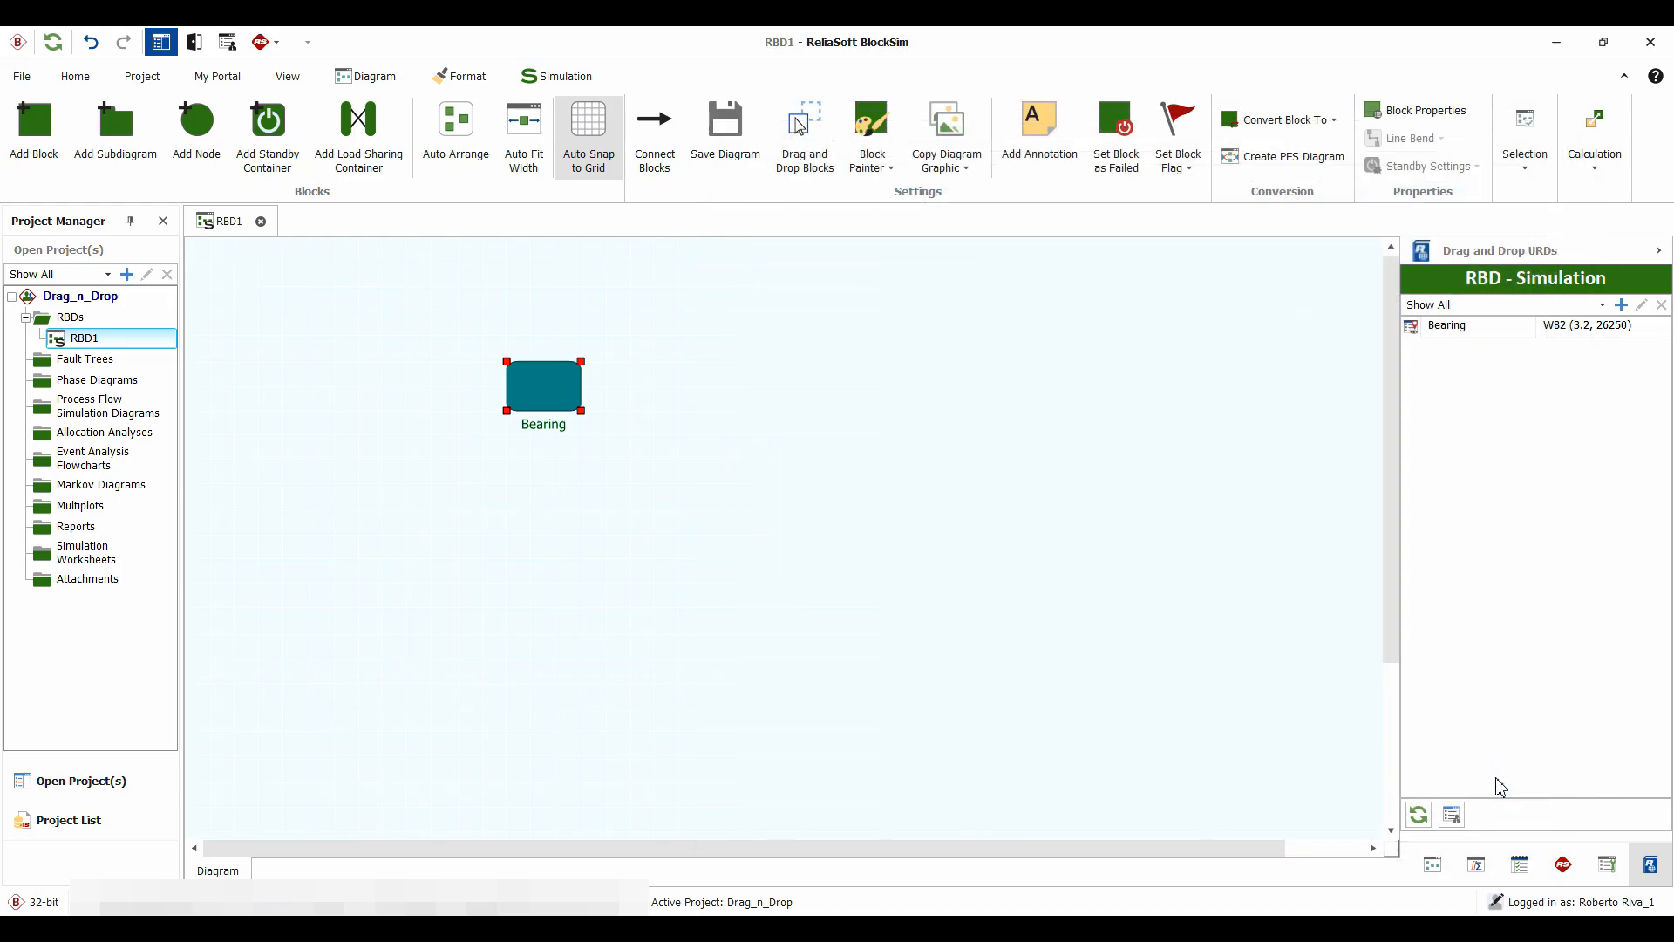